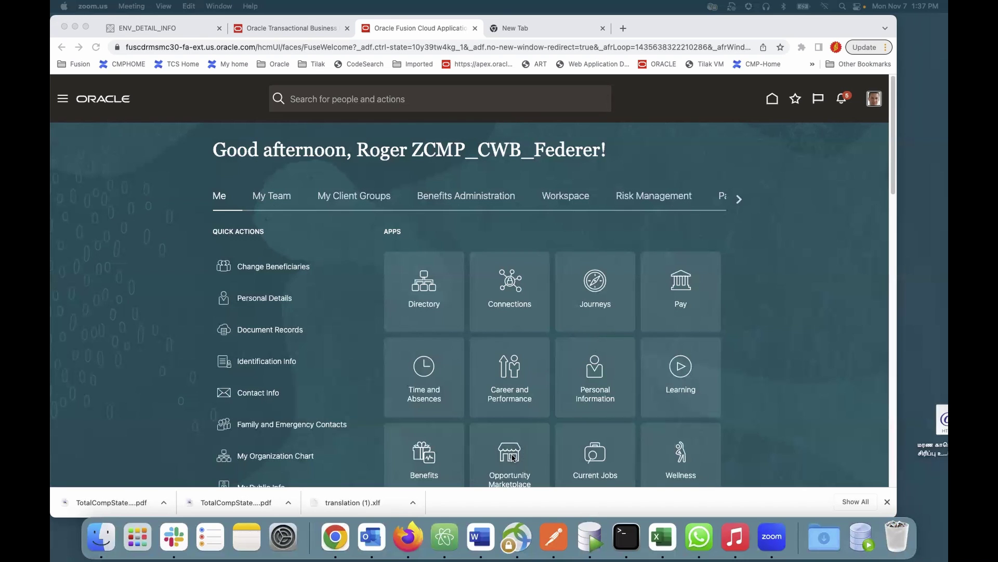
Open the Compensation work area under My Client Groups
scroll(512, 457, down, 2)
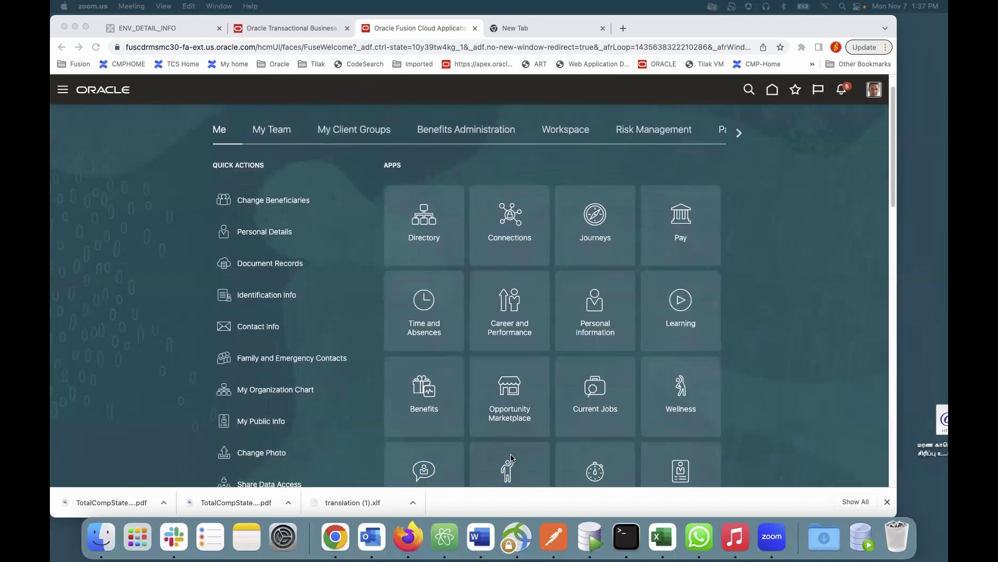
scroll(511, 458, down, 2)
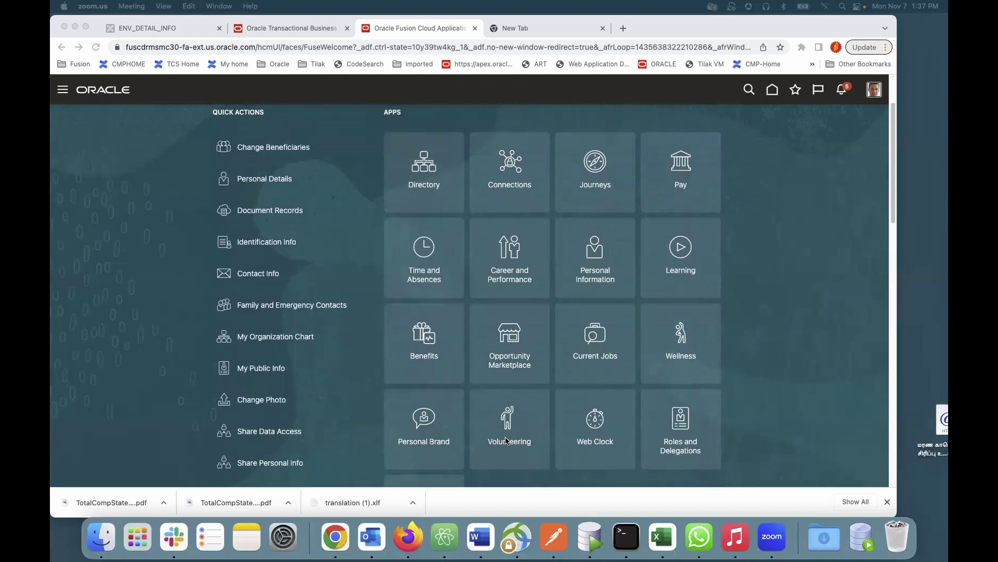
scroll(507, 441, up, 4)
click(369, 196)
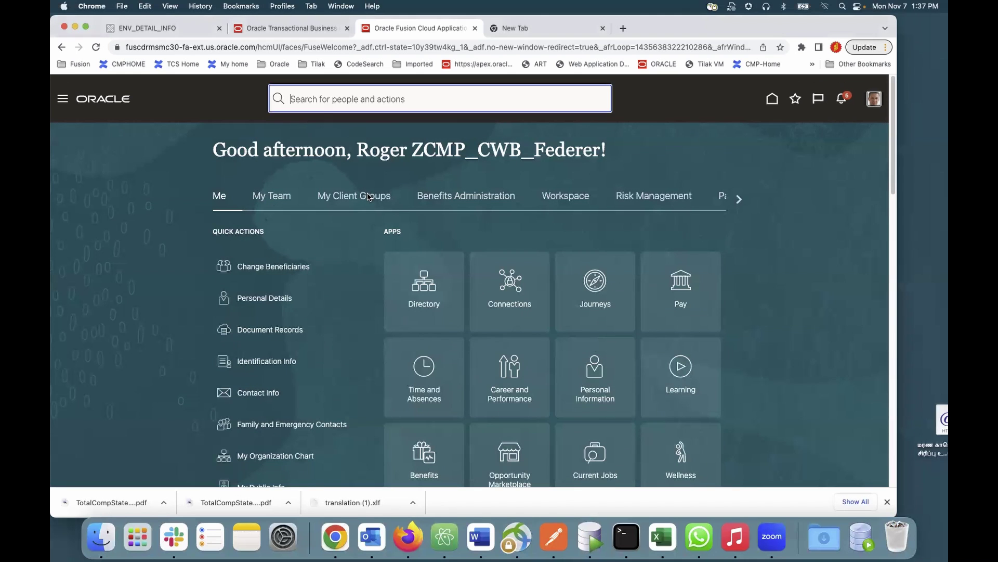
click(368, 196)
scroll(521, 382, down, 3)
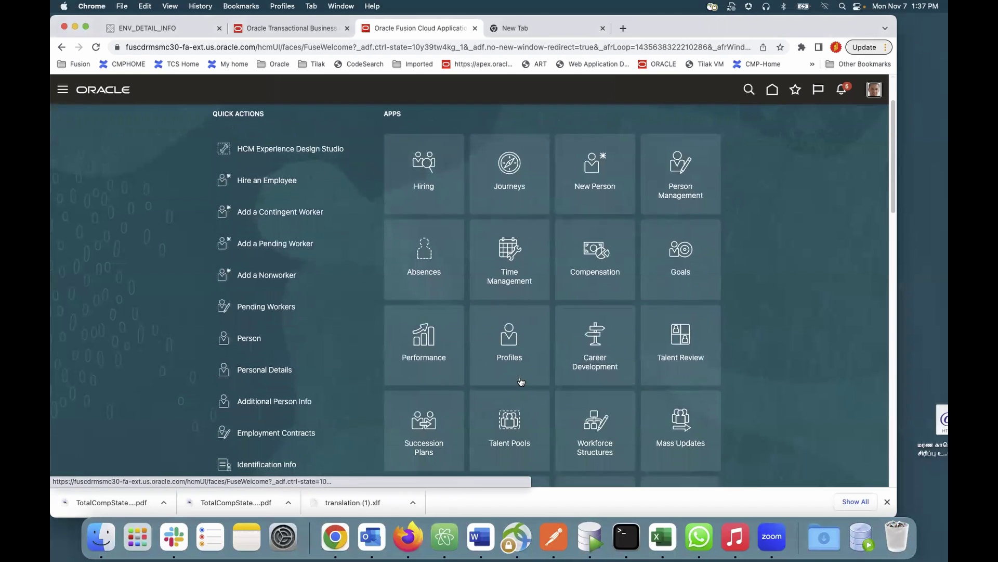
click(599, 254)
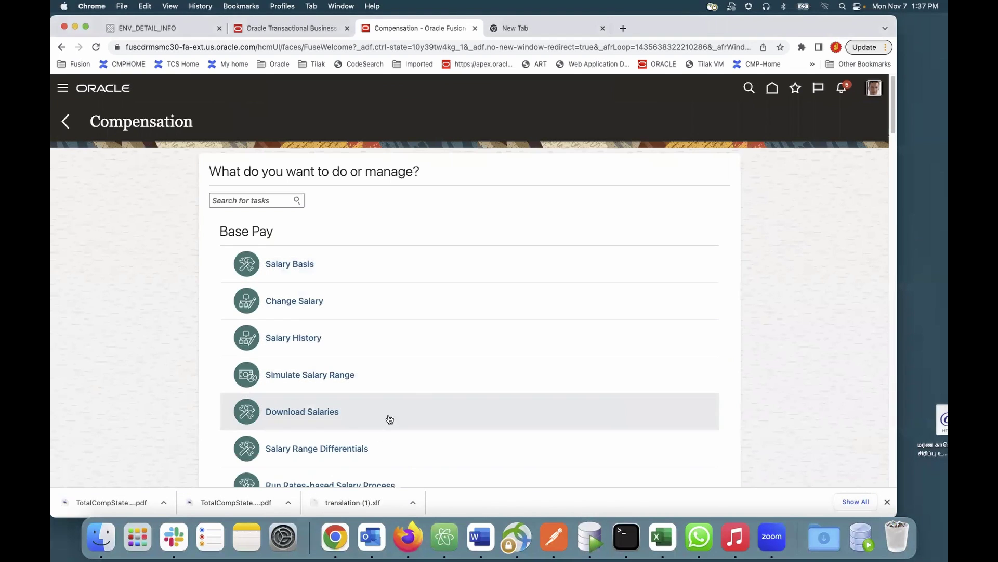
Open the View Generated Statements task in the Total Compensation Statements section
scroll(428, 447, down, 8)
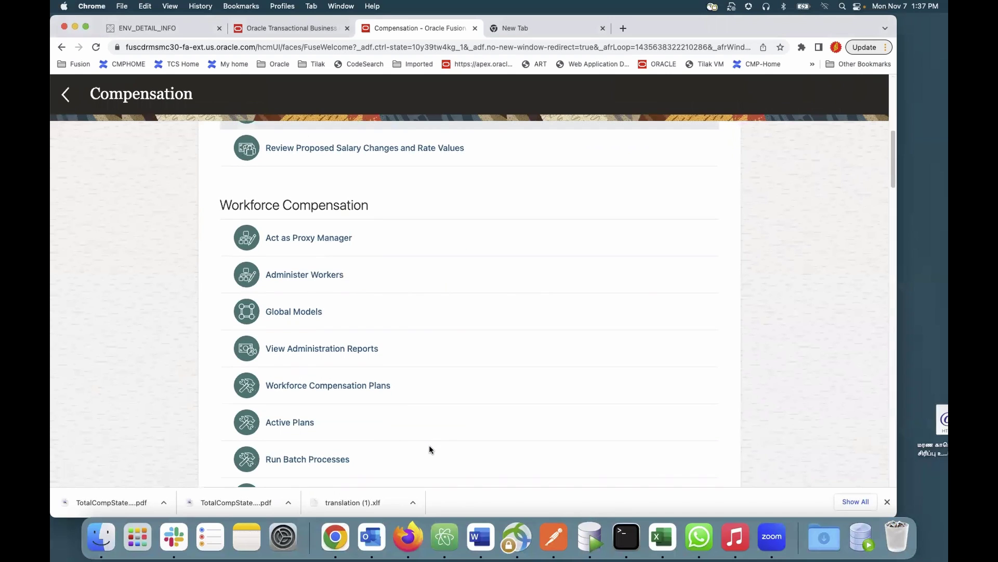
scroll(366, 385, down, 3)
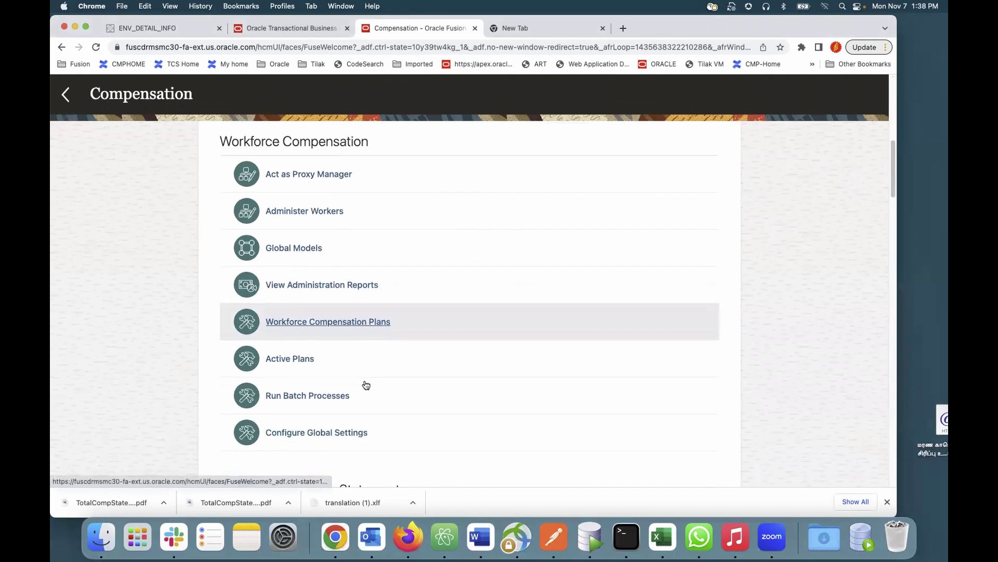
scroll(366, 385, down, 10)
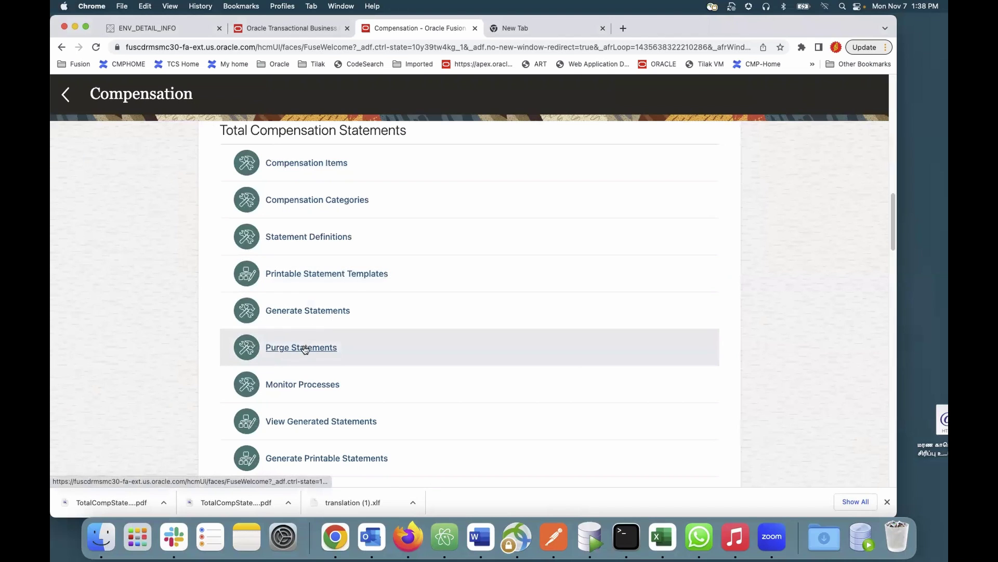
click(307, 424)
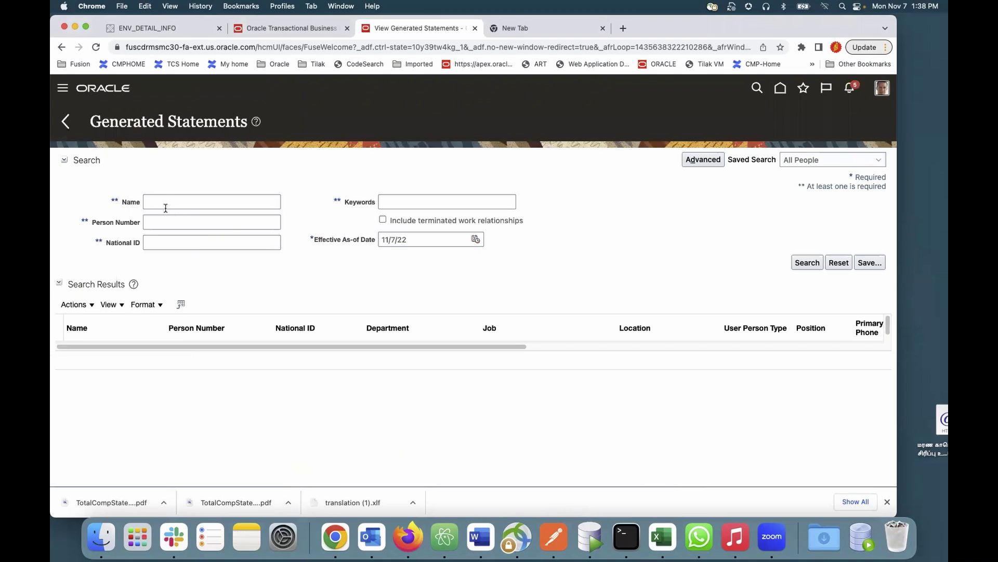
Search generated statements by the employee's last name and open the matching employee's total compensation statement
click(165, 207)
click(212, 227)
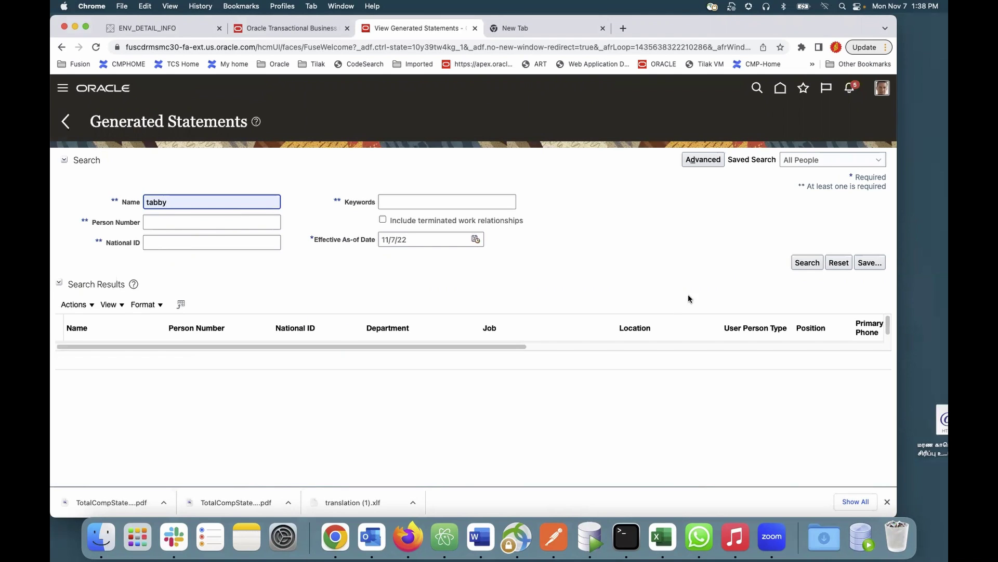
click(807, 265)
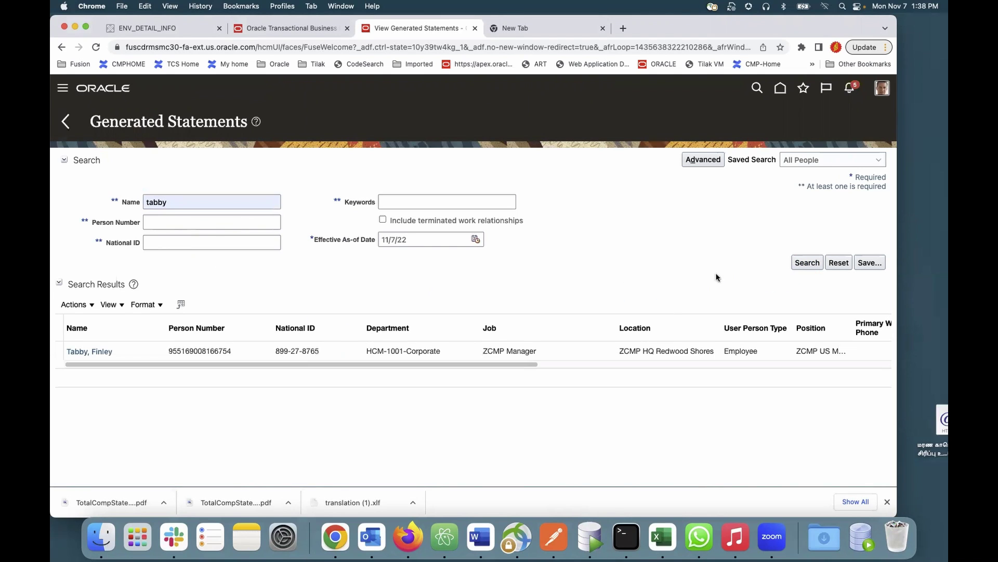
click(99, 355)
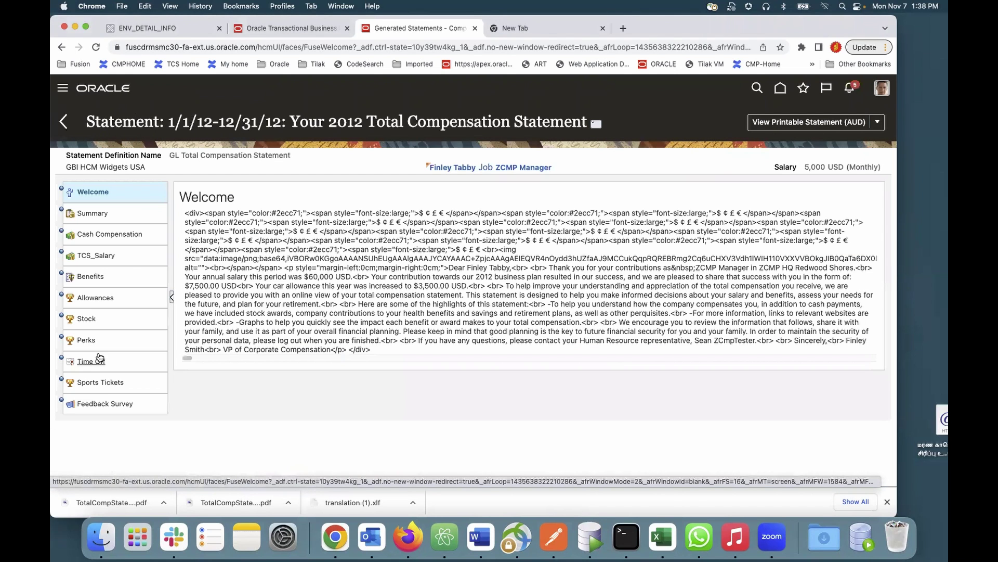
Generate the printable AUD version of the compensation statement and open the downloaded PDF
click(799, 118)
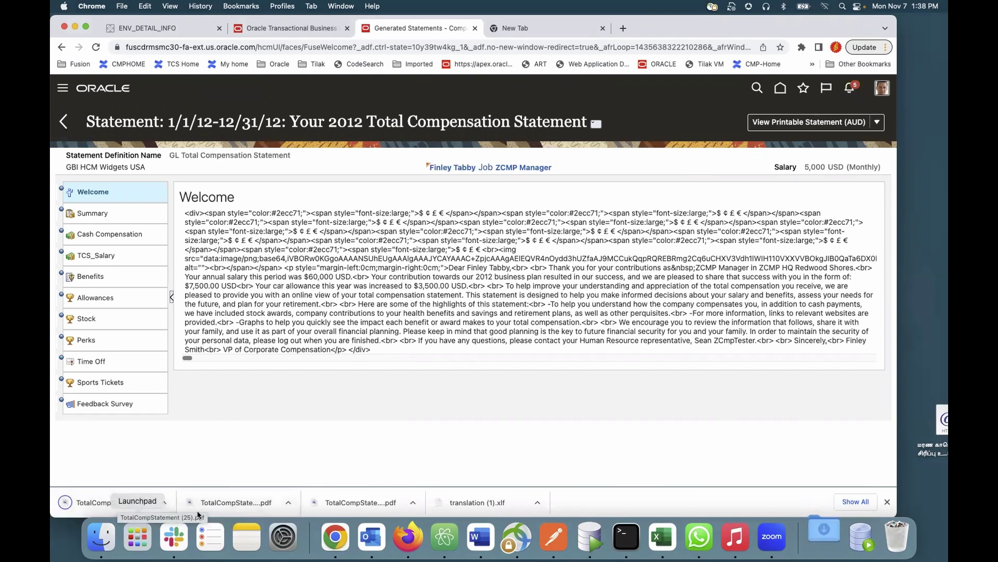
click(120, 501)
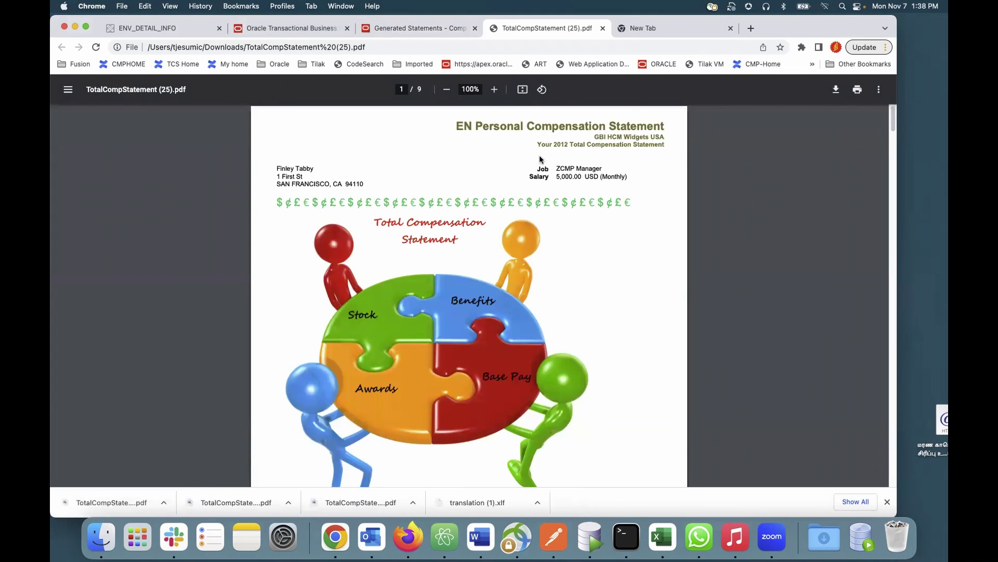
Review the English statement PDF from the welcome letter through the end-of-report text, and close it
scroll(525, 156, down, 1)
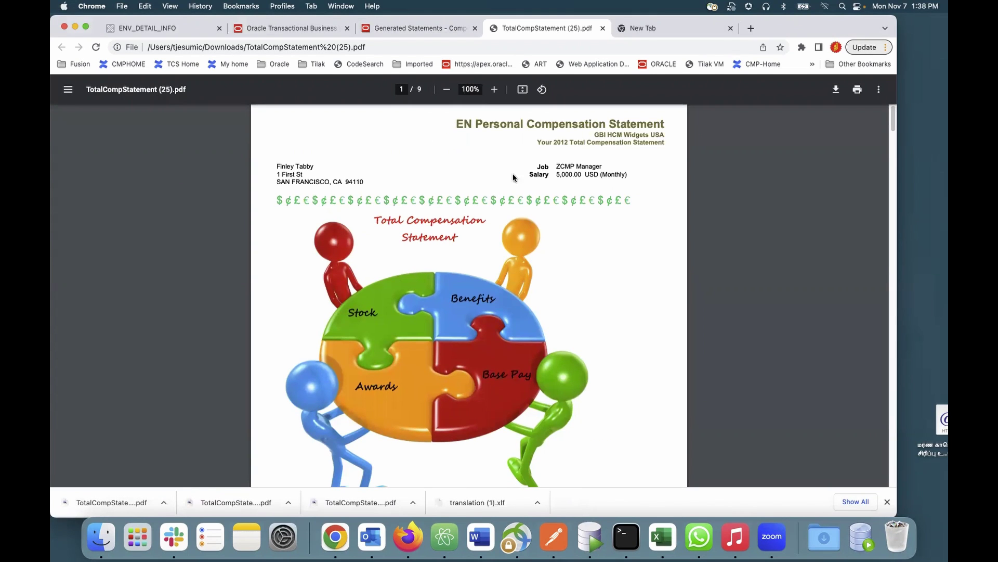
scroll(560, 250, down, 10)
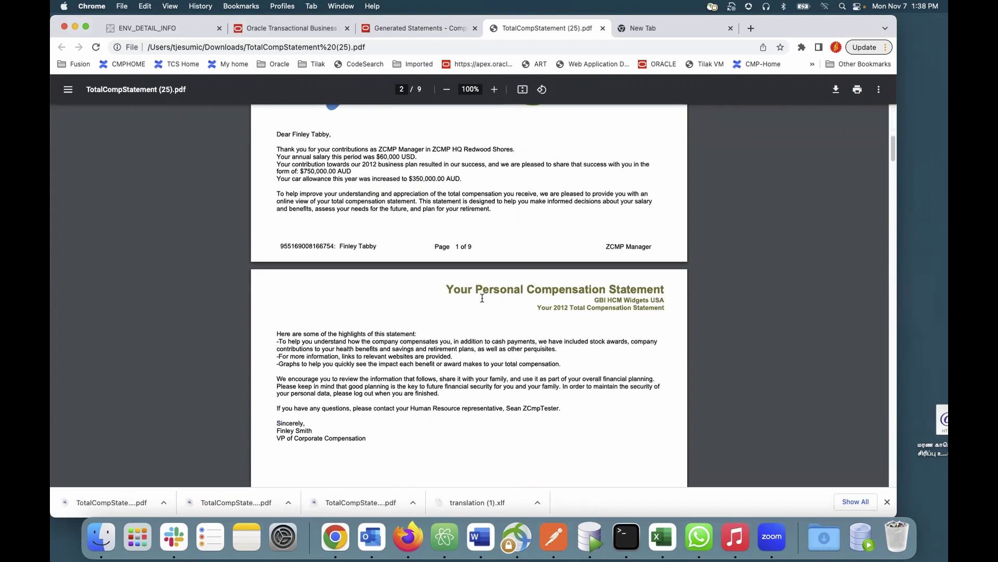
scroll(481, 301, down, 5)
scroll(482, 300, down, 10)
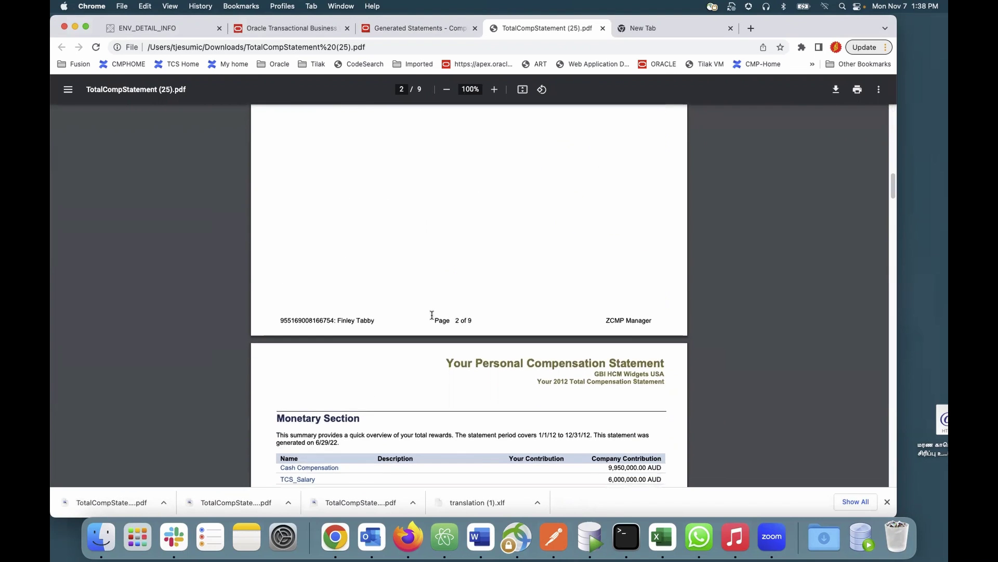
scroll(488, 318, down, 20)
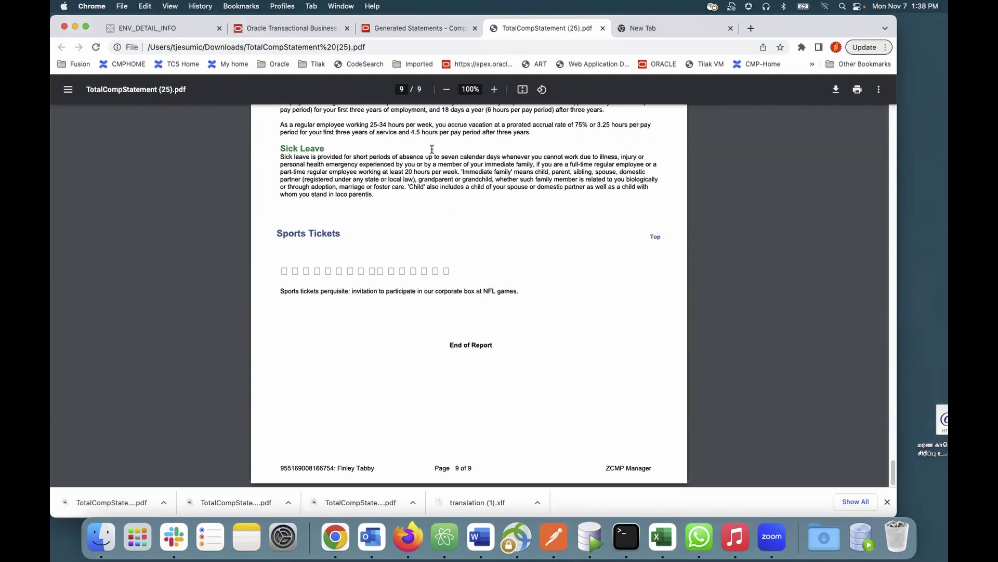
drag(445, 338, 557, 341)
scroll(507, 335, up, 20)
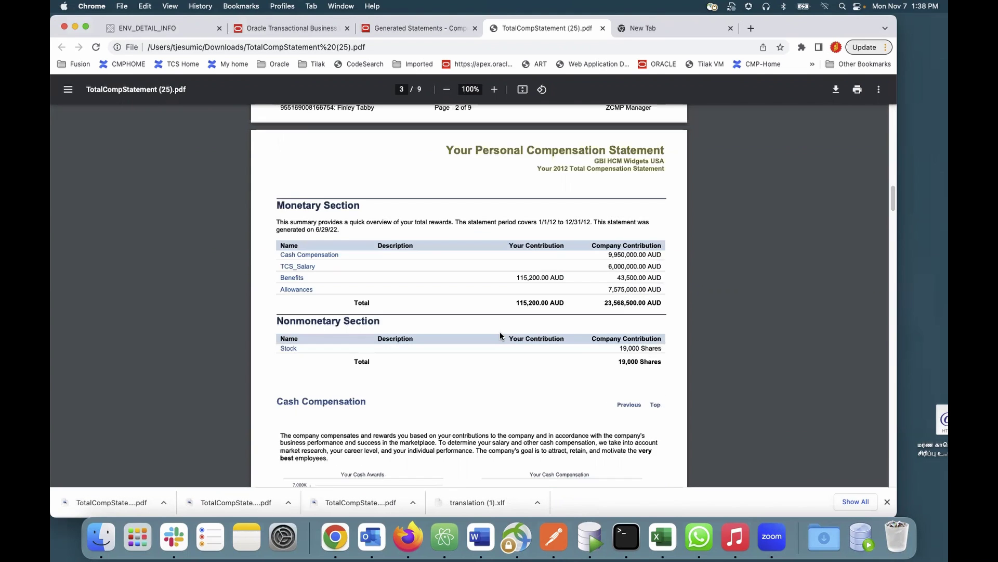
scroll(507, 331, up, 2)
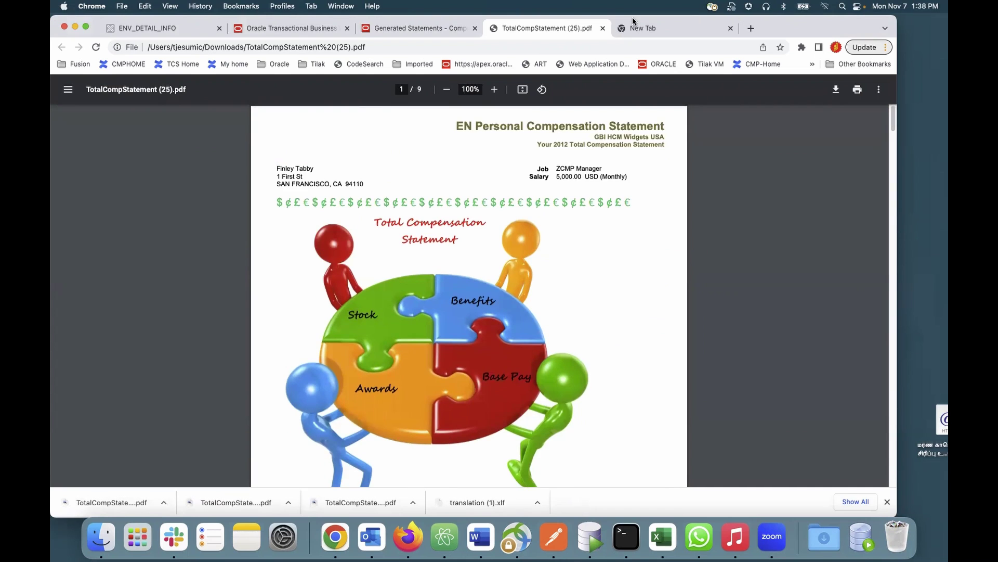
click(603, 28)
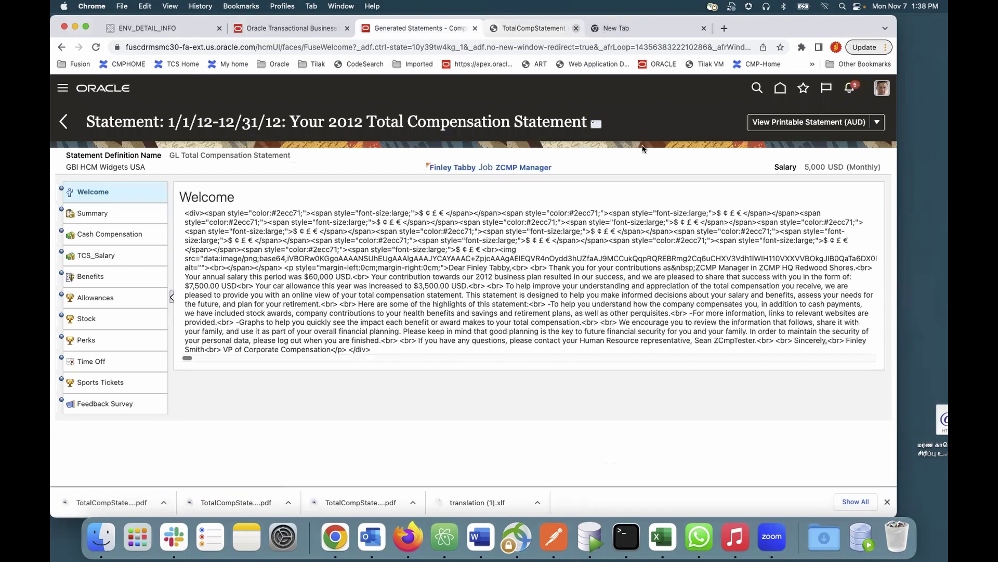
Sign out of Oracle Applications Cloud and confirm the single sign-off
click(879, 92)
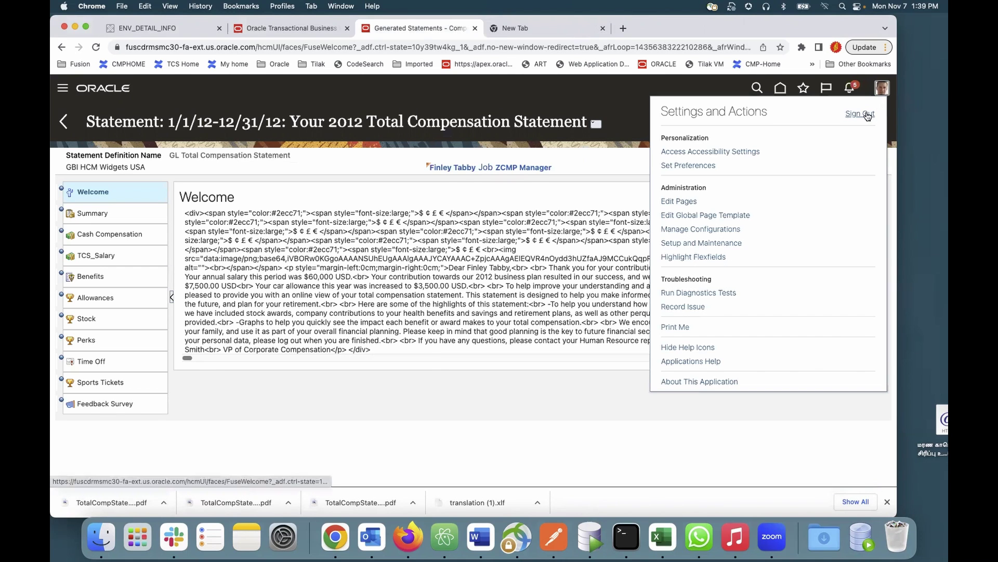
click(867, 114)
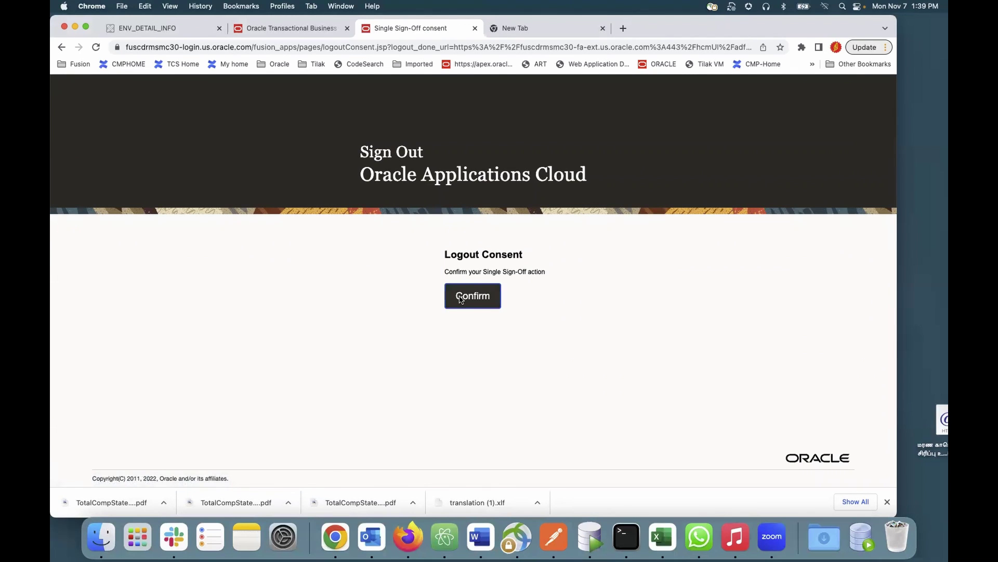
click(460, 297)
Sign back in with the saved credentials using Korean - 한국어 as the session language, and dismiss the saved-password warning
click(453, 356)
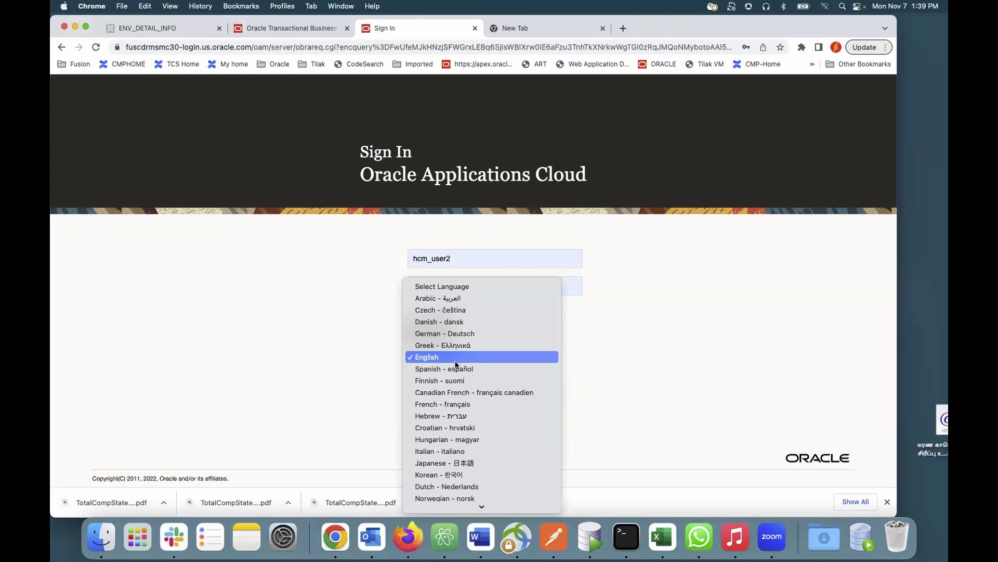
scroll(464, 463, down, 2)
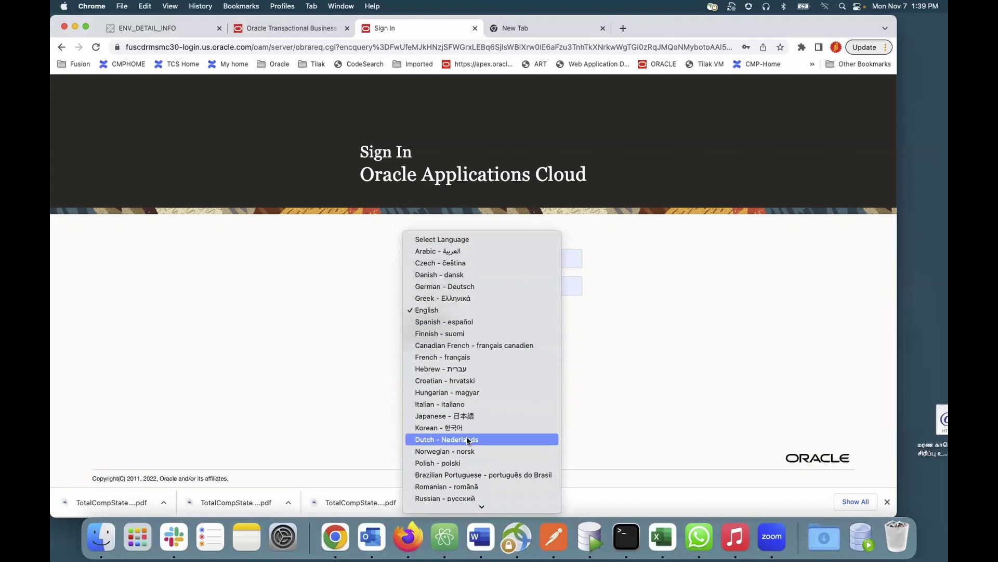
click(464, 427)
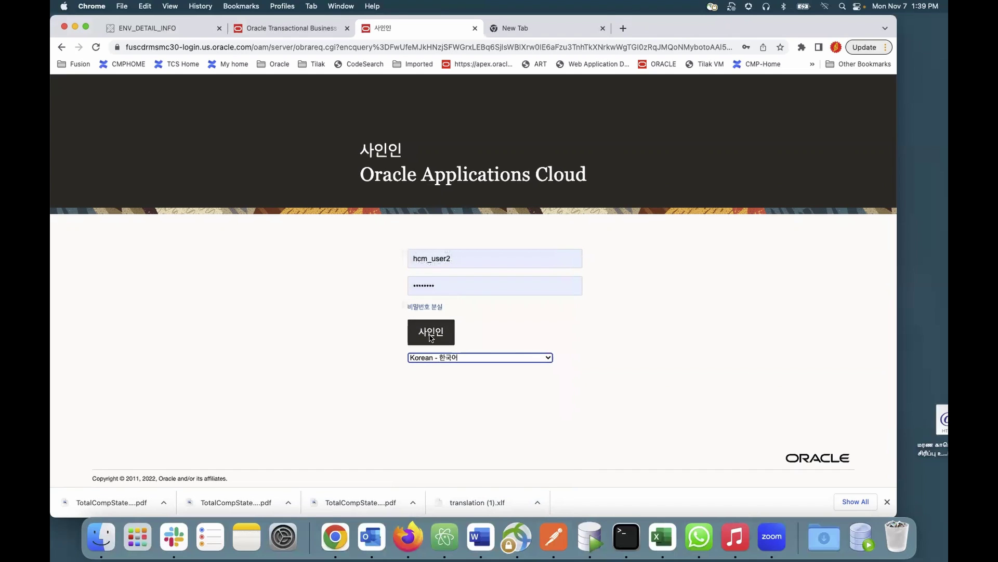
click(431, 336)
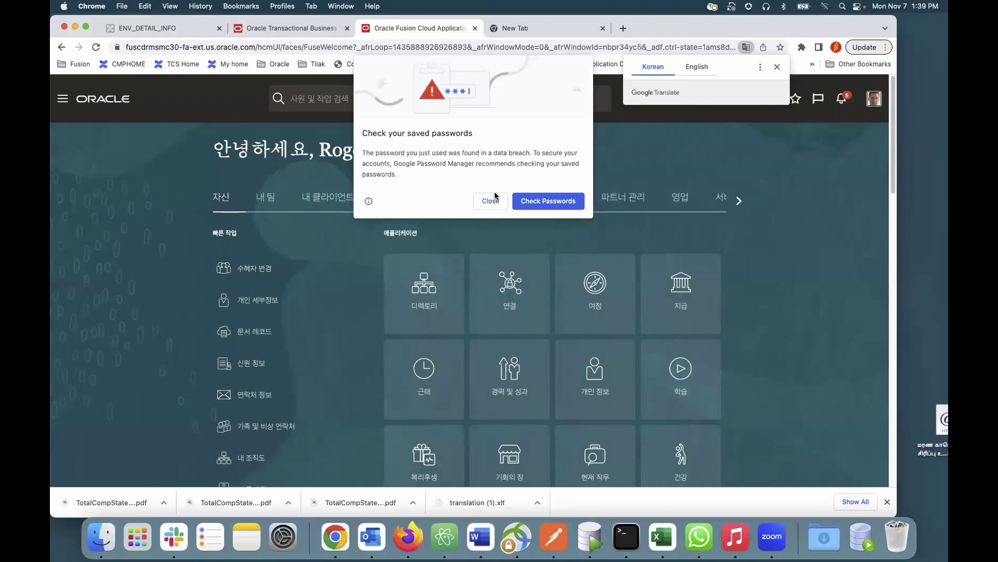
click(492, 200)
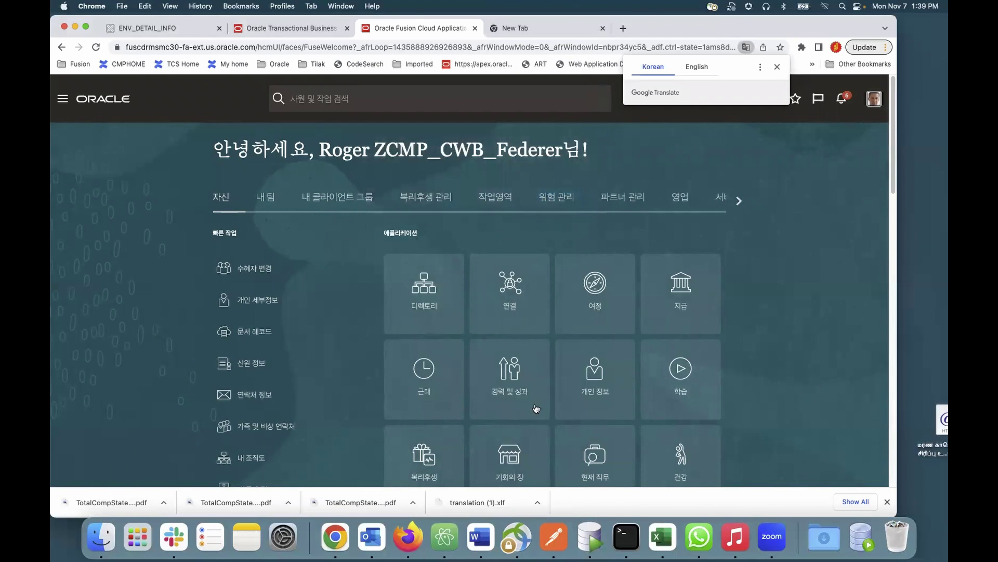
Open the generated statements task (생성된 명세서 보기) in the Compensation area (보상) of My Client Groups (내 클라이언트 그룹)
click(322, 206)
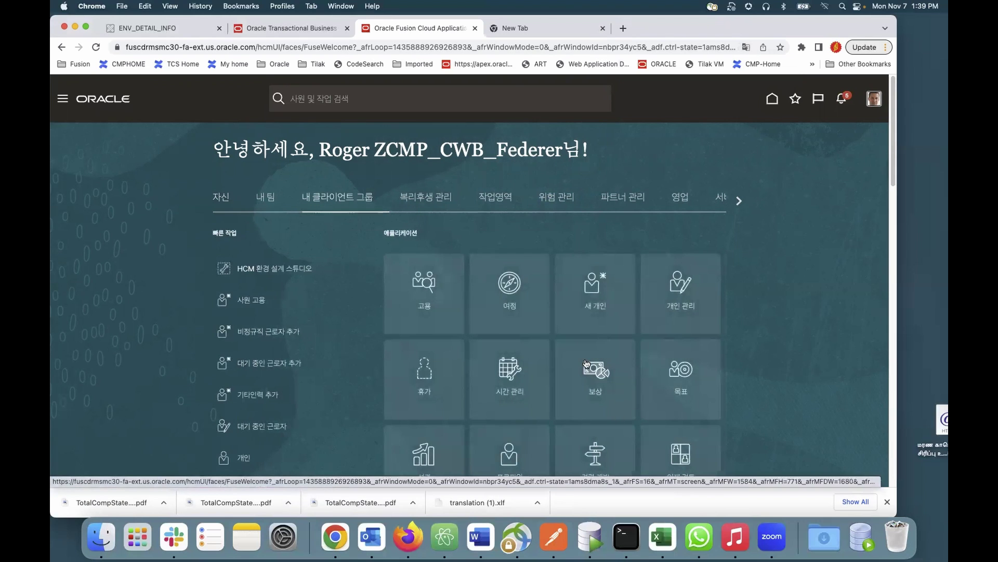
click(586, 366)
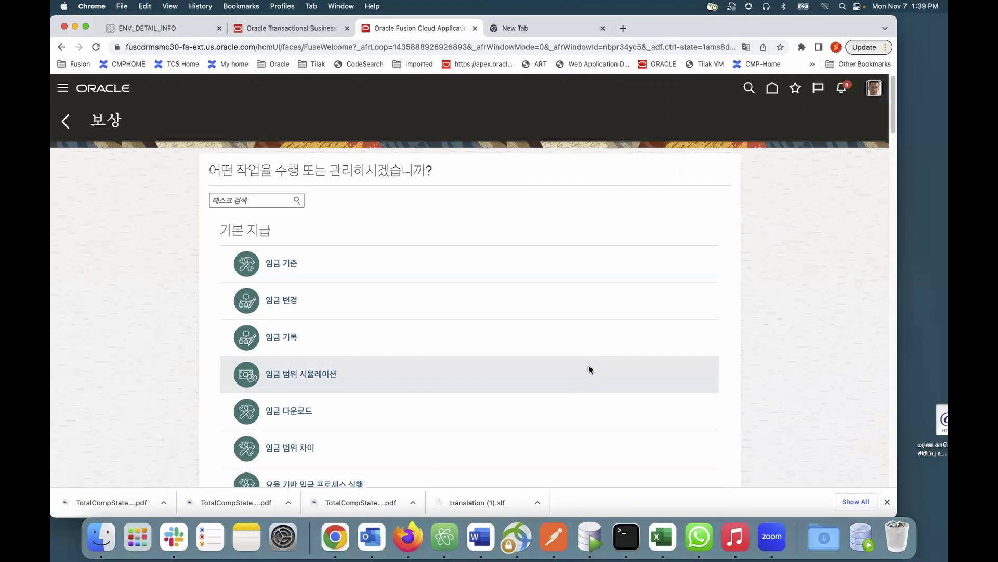
scroll(401, 386, down, 10)
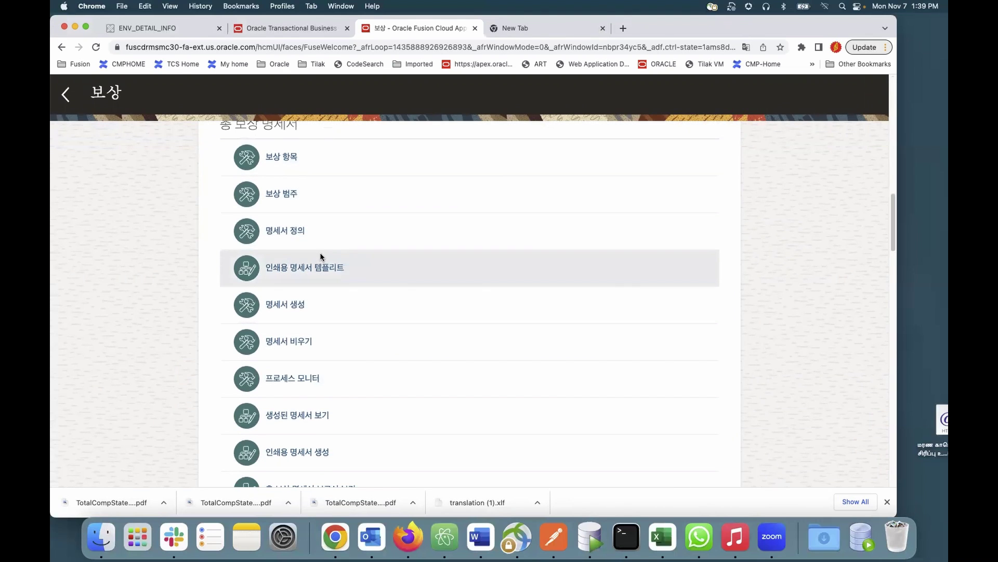
click(318, 418)
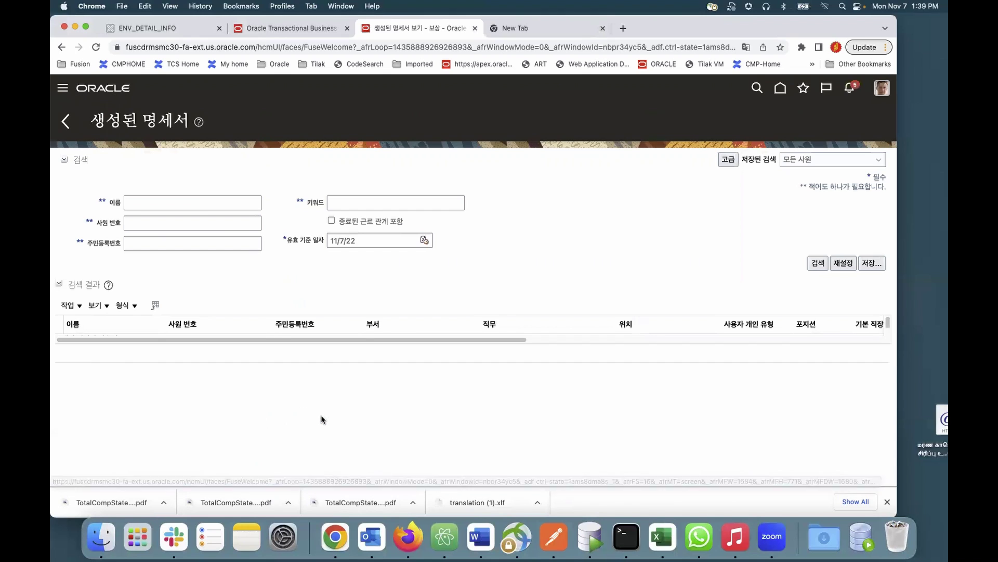
Find the same employee by last name in the Korean session and open their total compensation statement
click(140, 204)
click(190, 227)
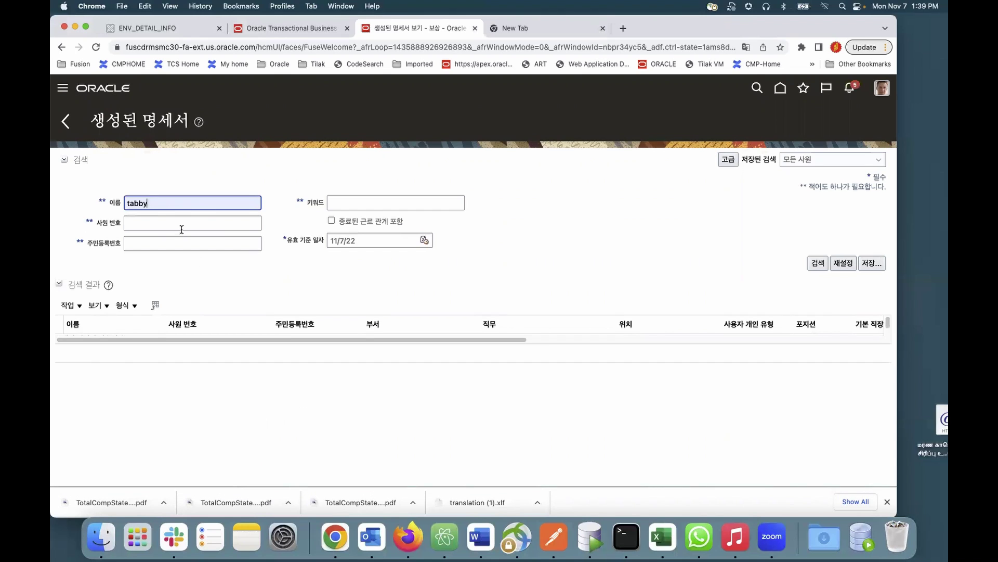
click(818, 263)
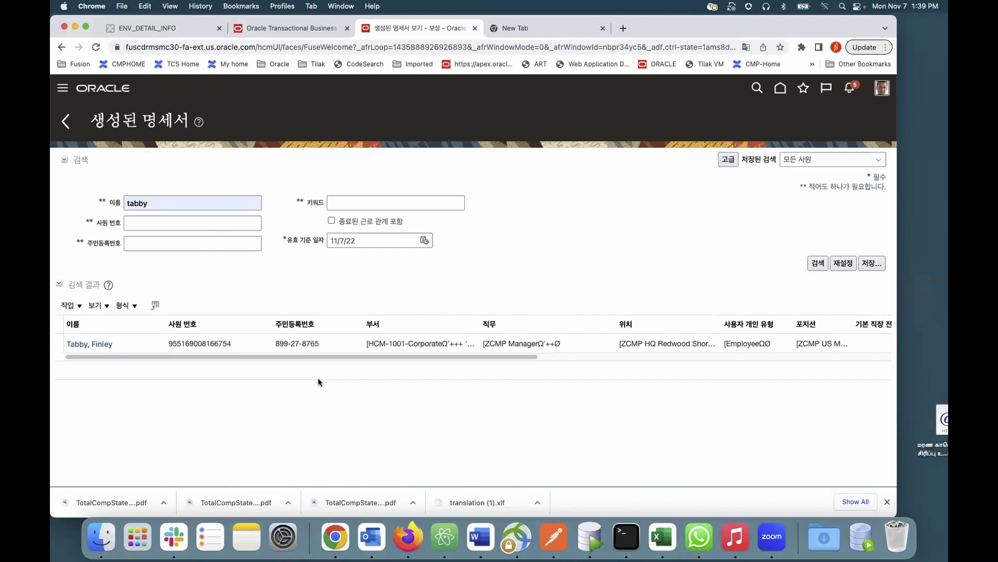
click(85, 344)
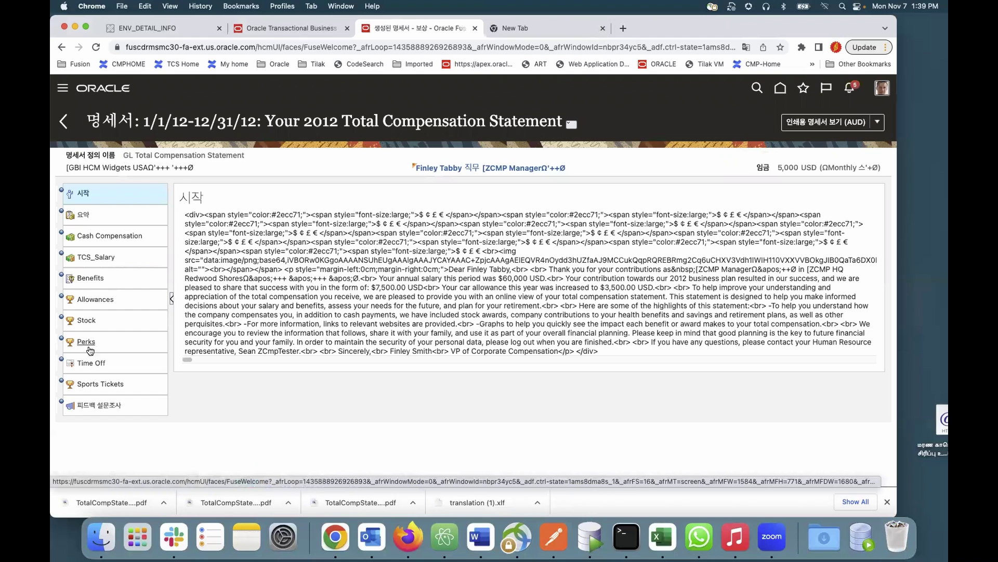
View the printable statement in AUD, open the downloaded TotalCompStatement (26).pdf, check its title and text, and close it
click(813, 126)
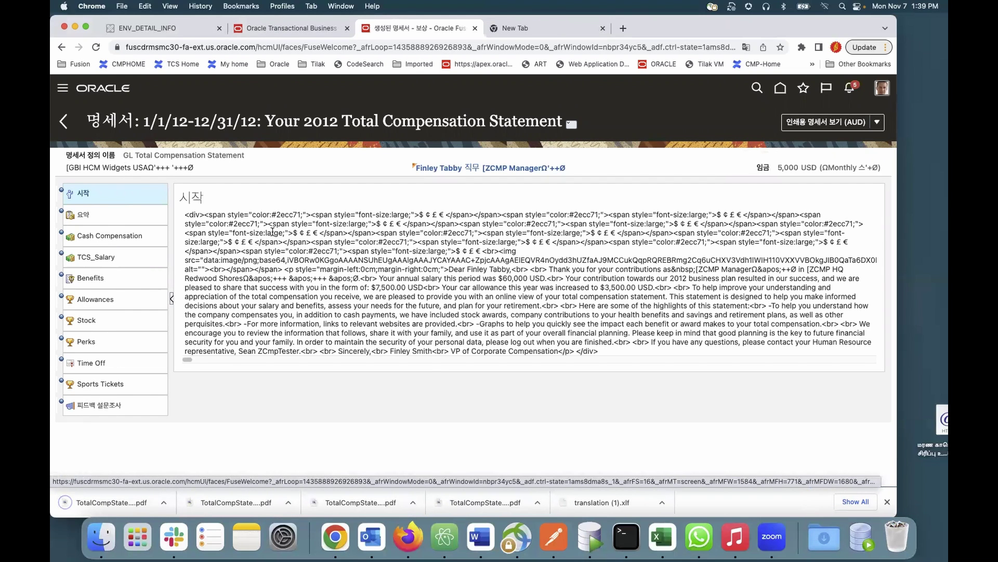
click(88, 504)
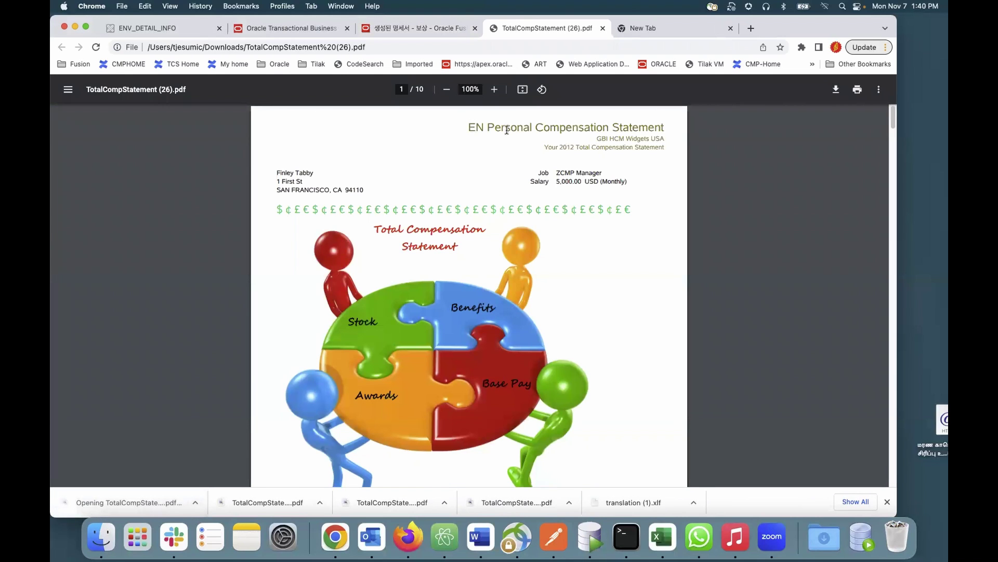
scroll(518, 276, down, 7)
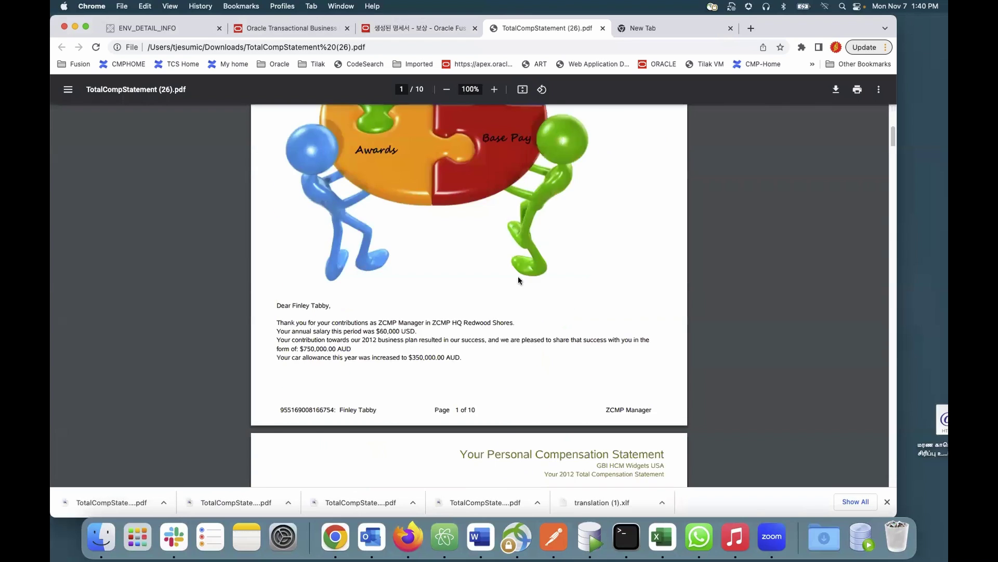
scroll(552, 329, down, 10)
scroll(535, 295, up, 20)
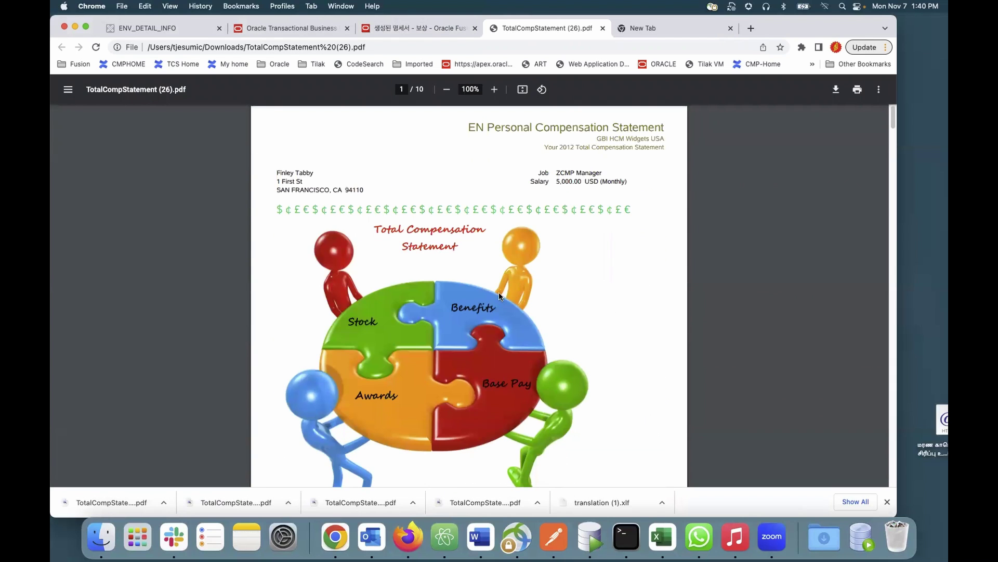
click(604, 29)
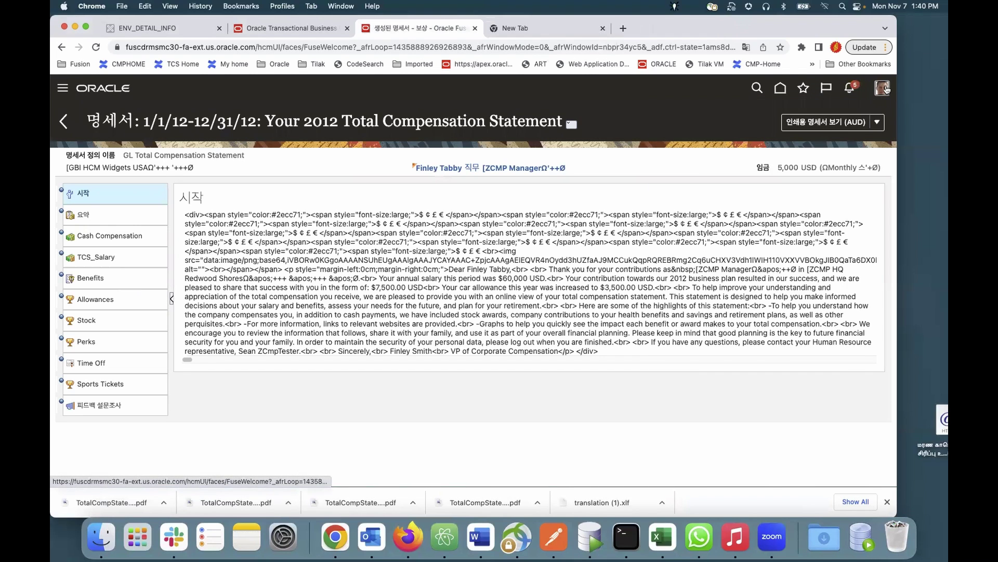
Sign out of the Korean session and confirm the single sign-off
click(883, 88)
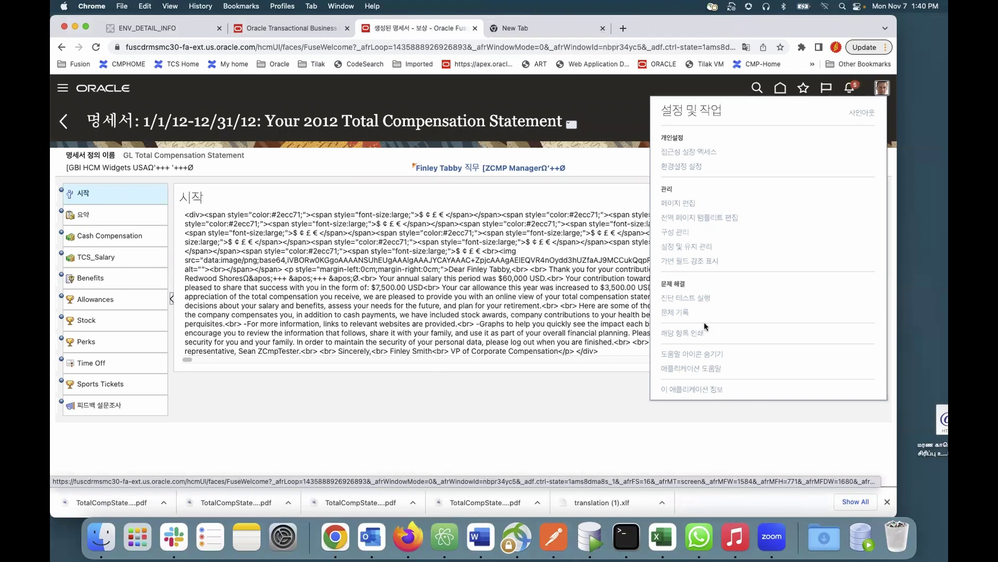
click(862, 112)
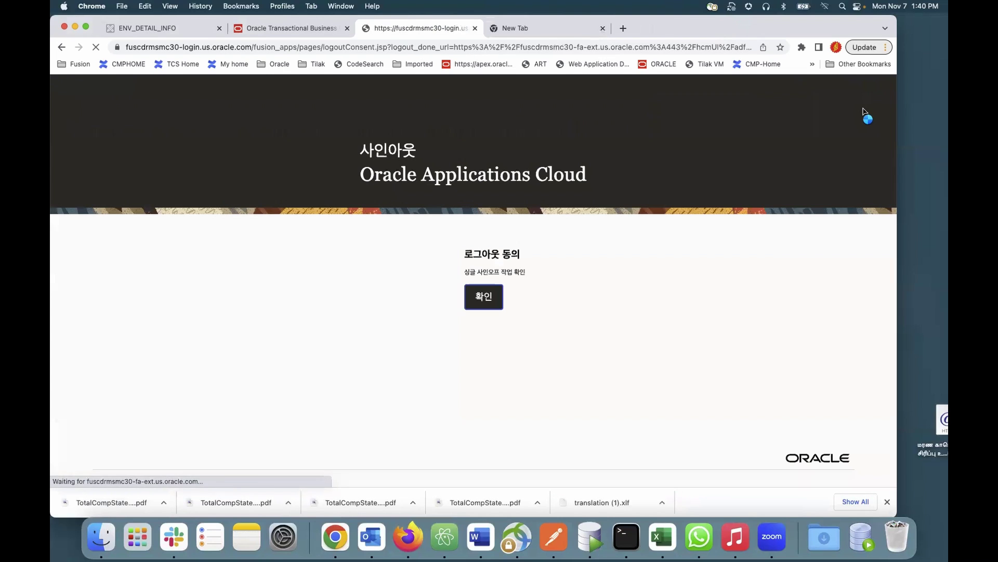
click(487, 293)
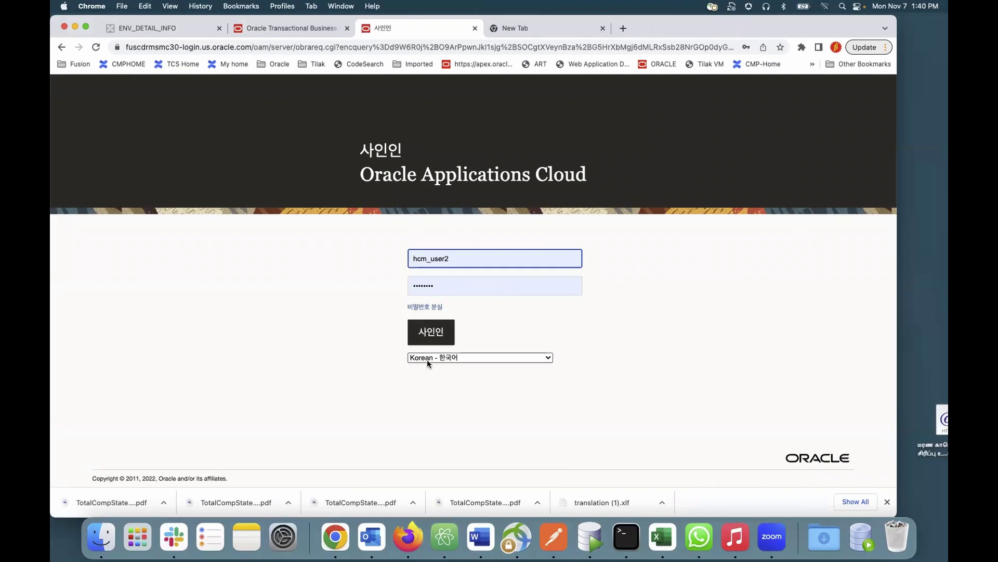
Sign back in with the saved credentials using English as the session language, and close that application's browser tab
click(430, 358)
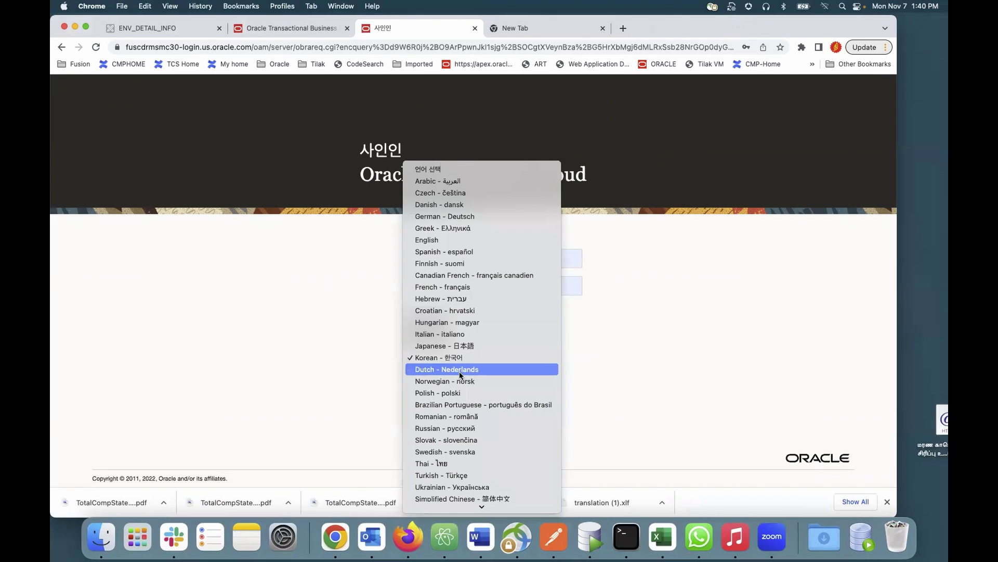
click(453, 240)
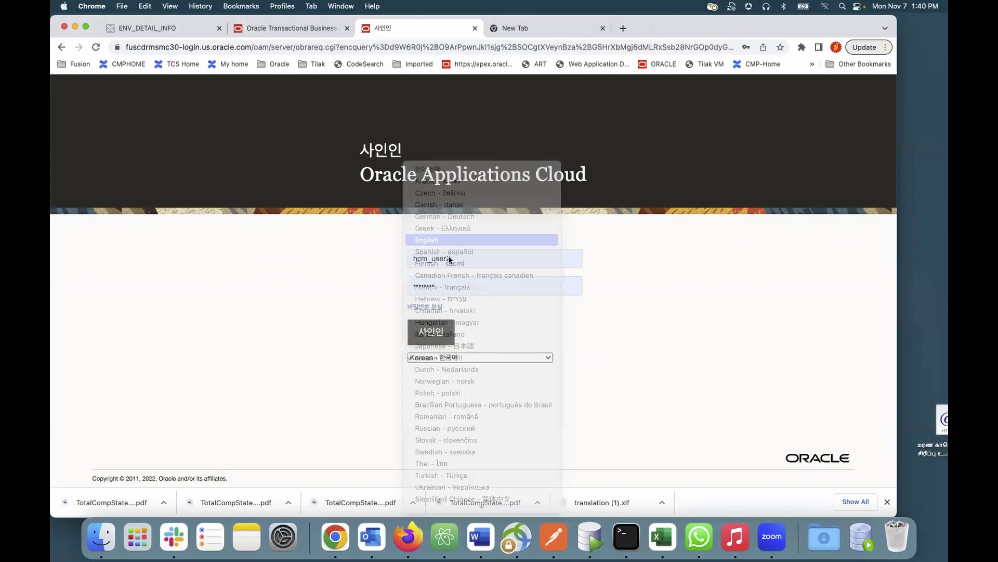
click(432, 337)
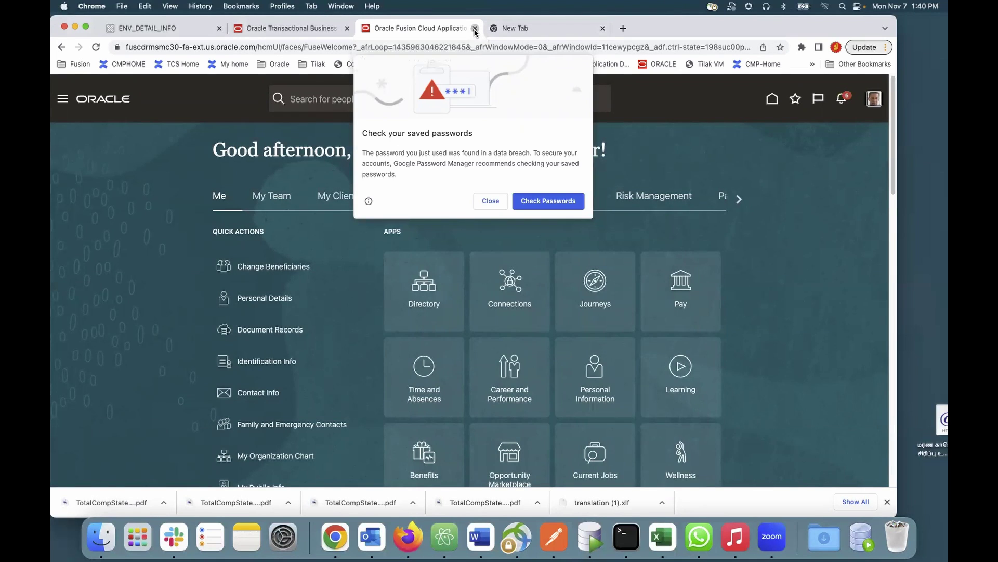
click(474, 30)
Open the Total Compensation Statement Report for editing from the catalog and check its layout's locale in the list view
click(287, 27)
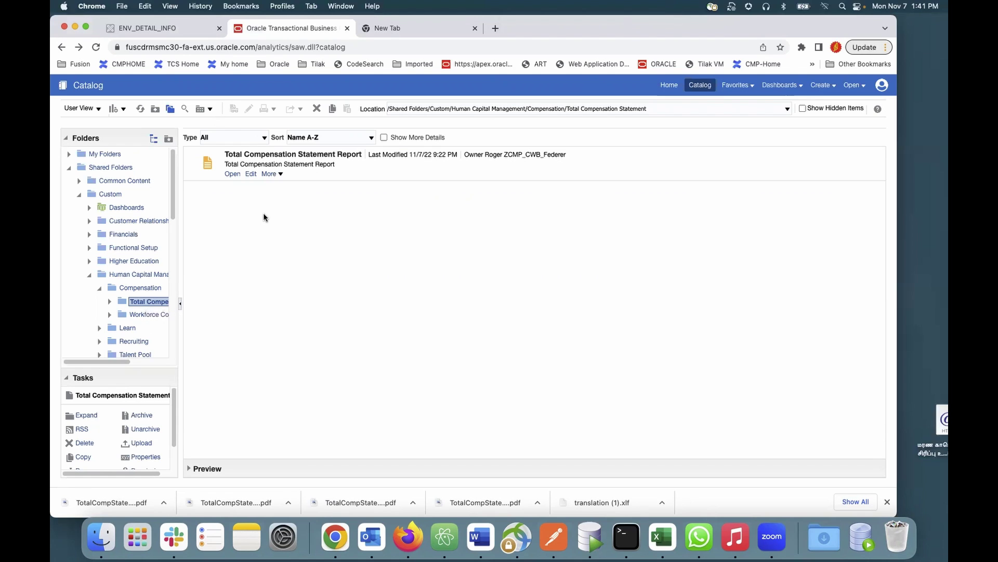
click(250, 174)
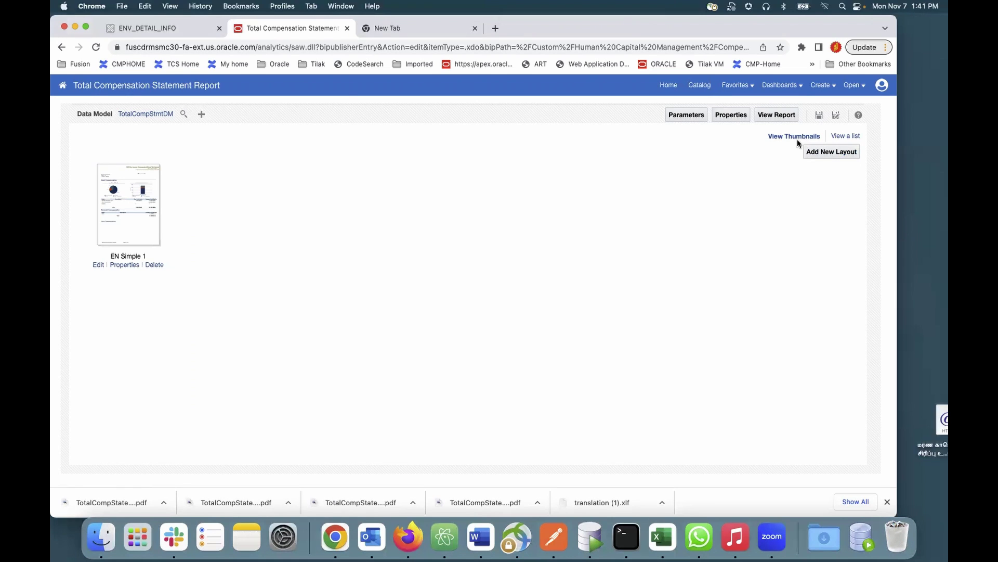
click(847, 137)
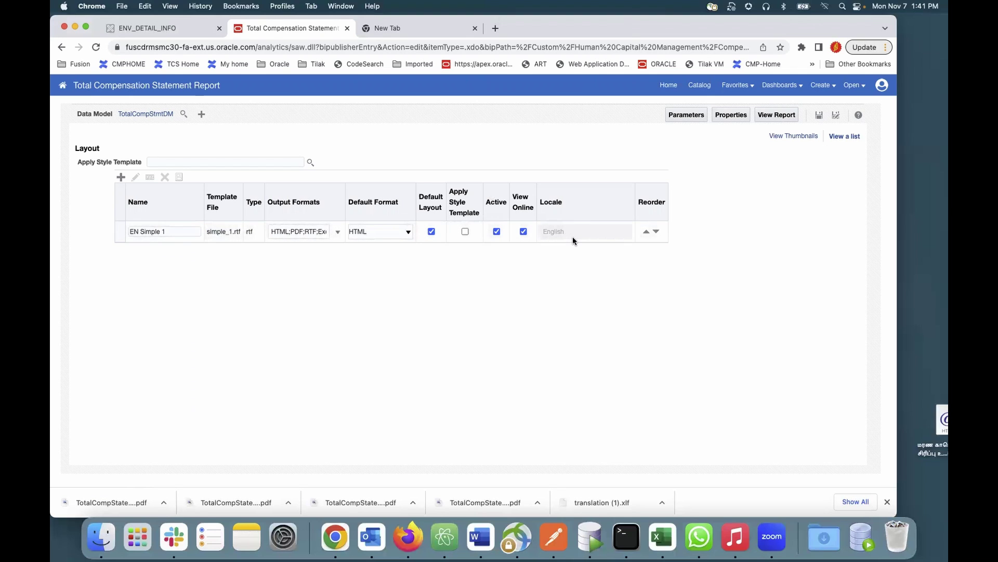
click(800, 135)
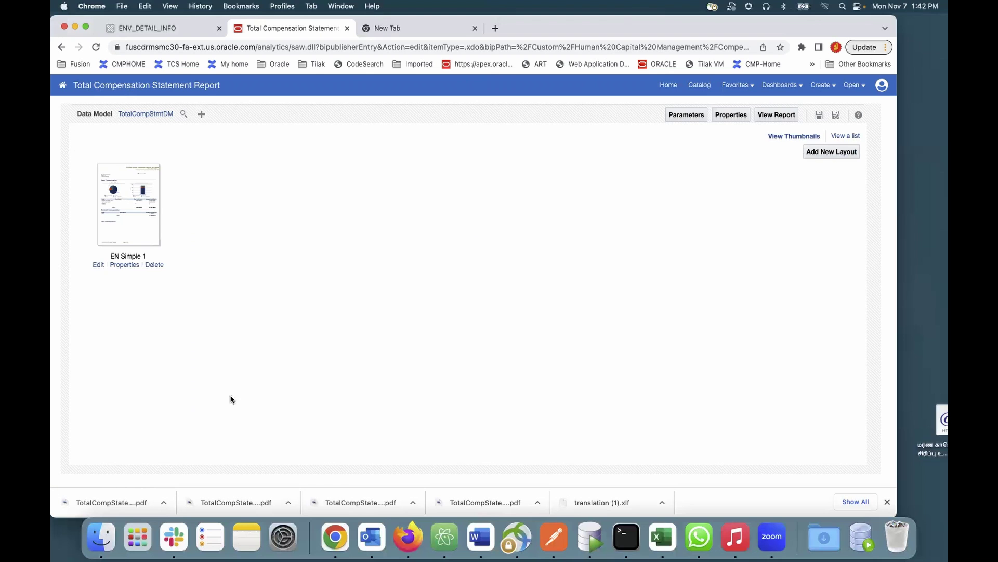
Extract the translation file from the English base template of the EN Simple 1 layout and try to open translation.xlf
click(130, 266)
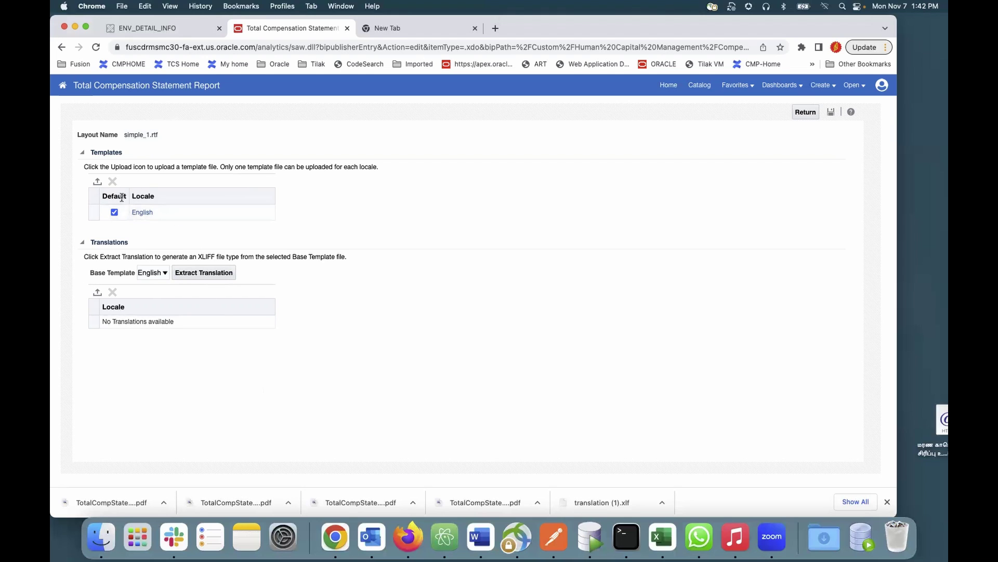
click(205, 273)
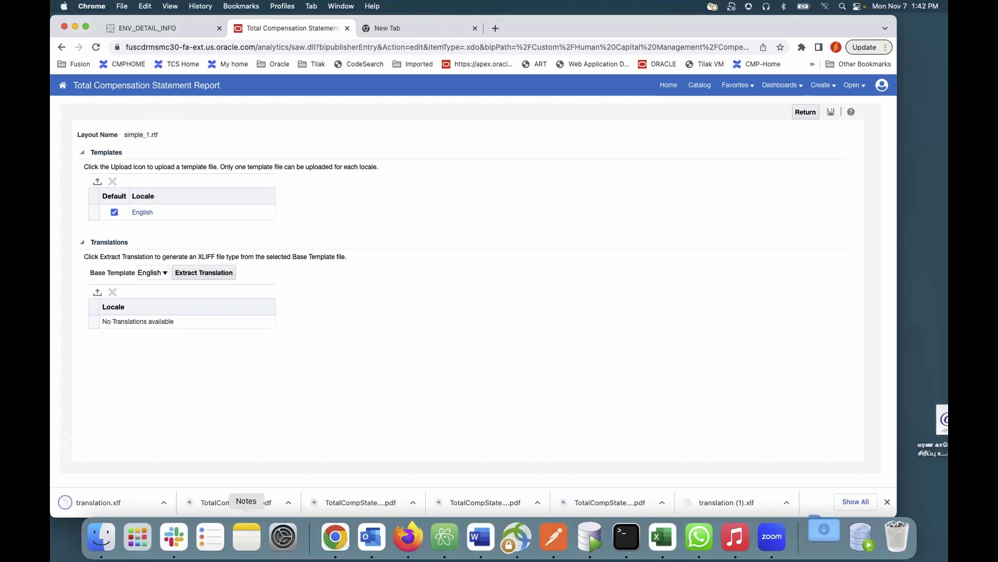
click(90, 503)
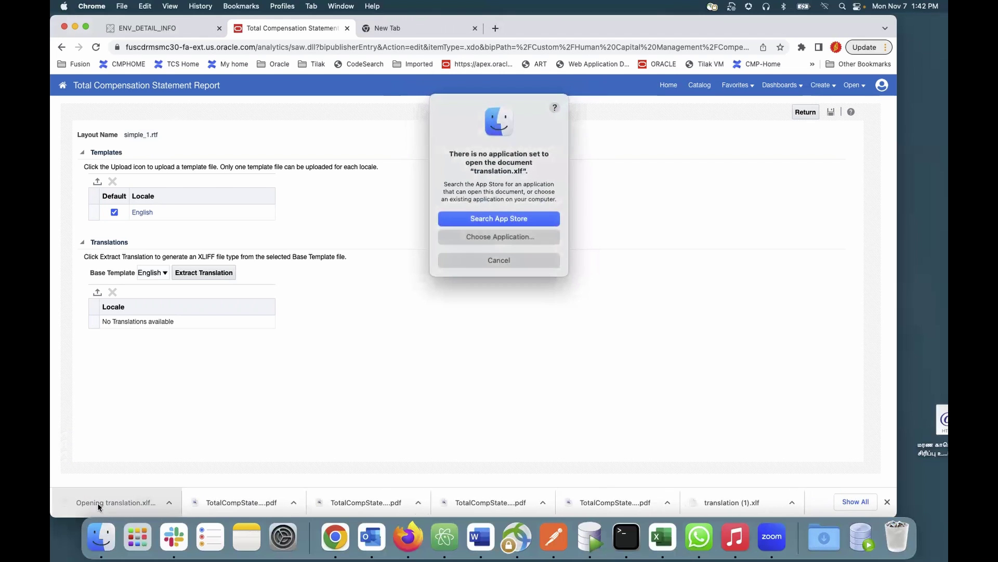
click(497, 260)
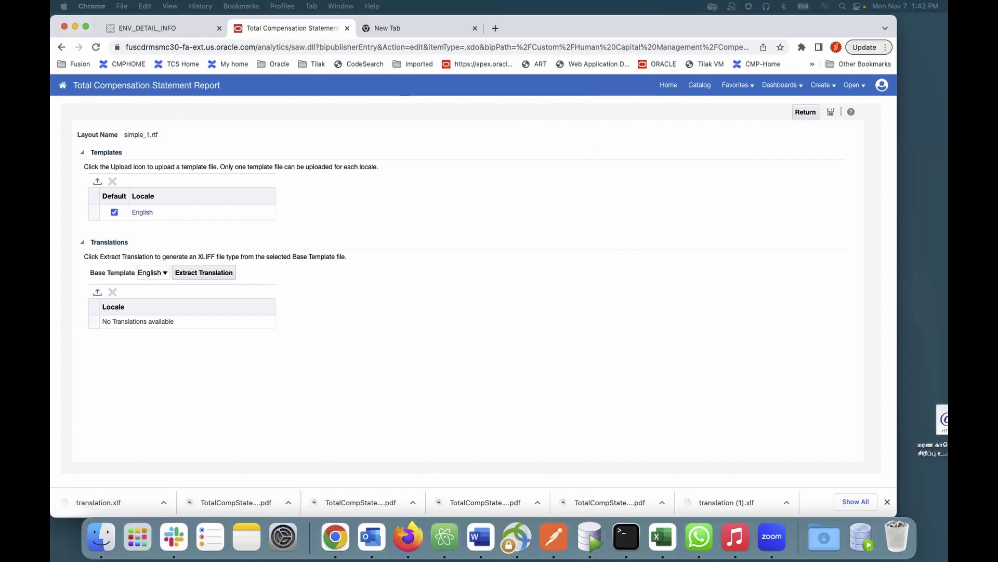
Switch to Finder and move translation_KO.xlf and translation (1).xlf from the Downloads folder to the Trash
click(101, 536)
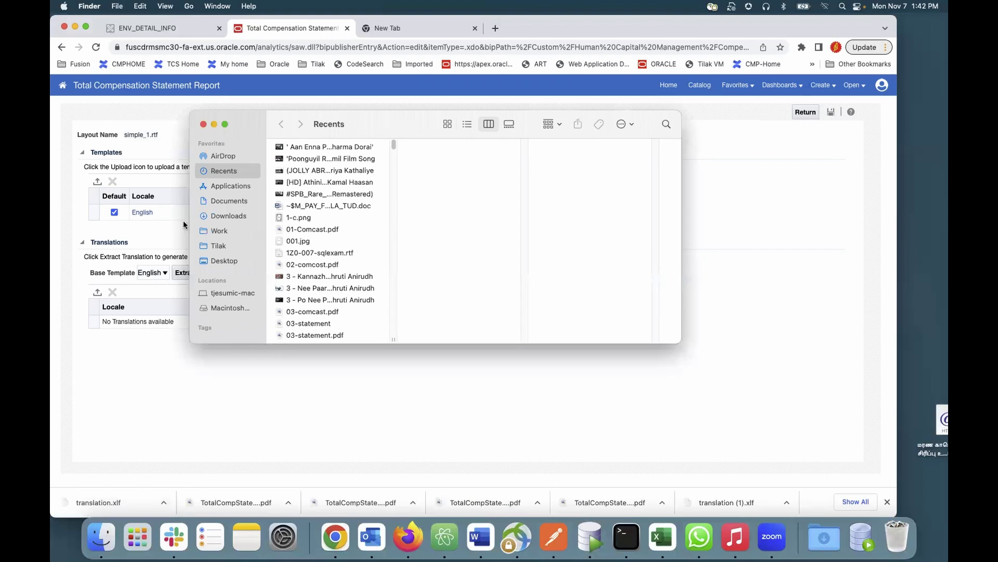
click(235, 216)
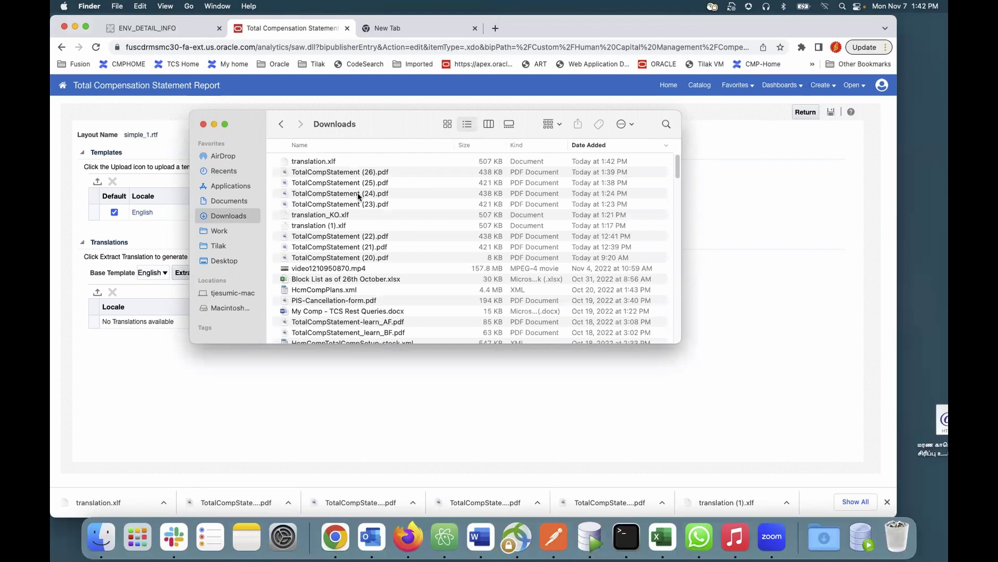
click(313, 215)
shift+click(319, 226)
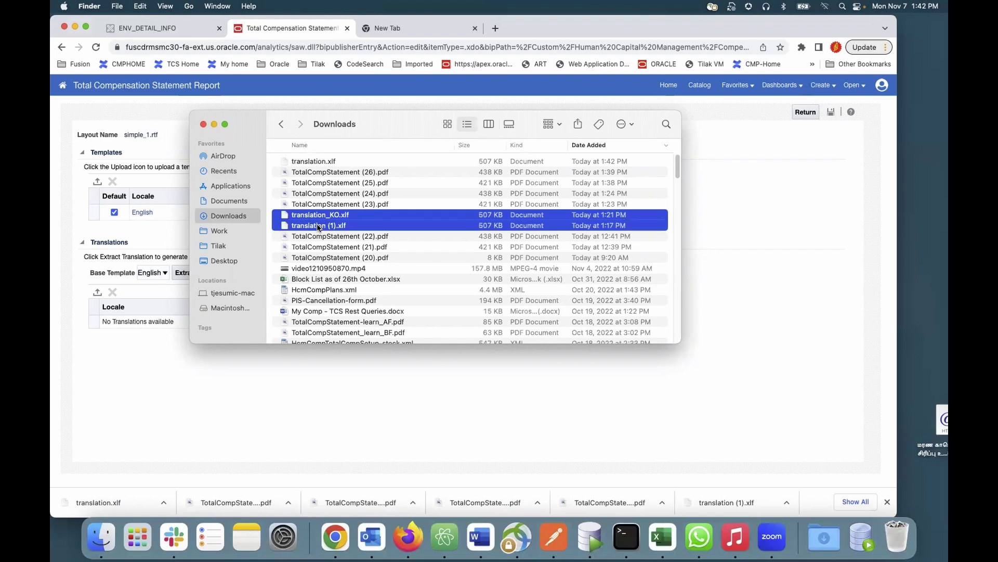
right_click(319, 227)
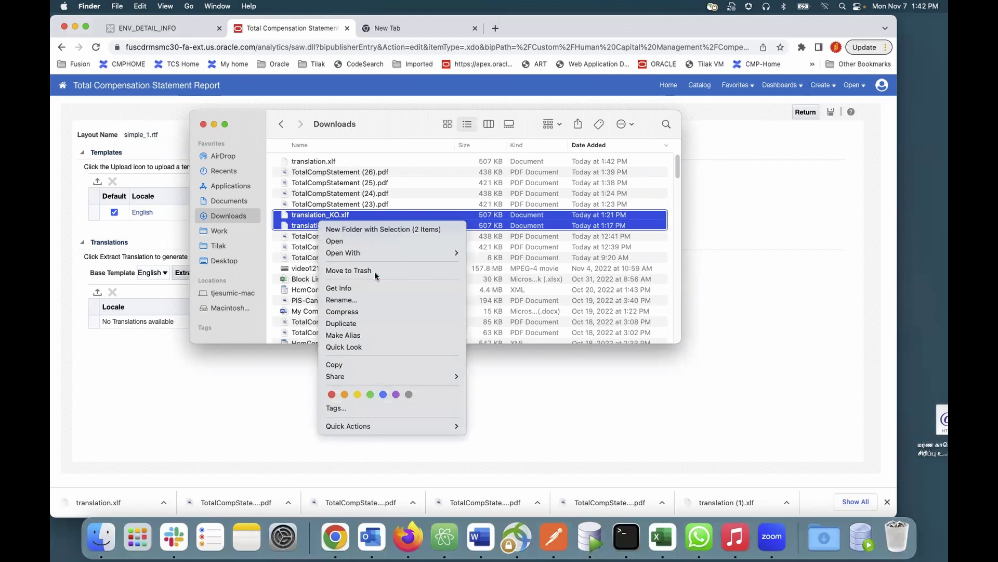
click(362, 271)
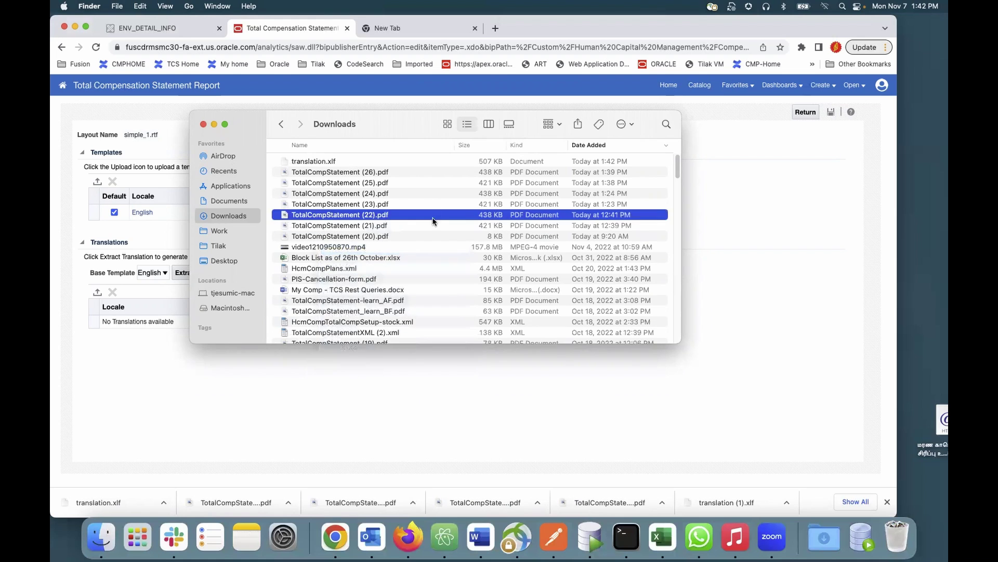
Move the seven files TotalCompStatement (20).pdf through TotalCompStatement (26).pdf to the Trash
click(351, 174)
shift+click(375, 238)
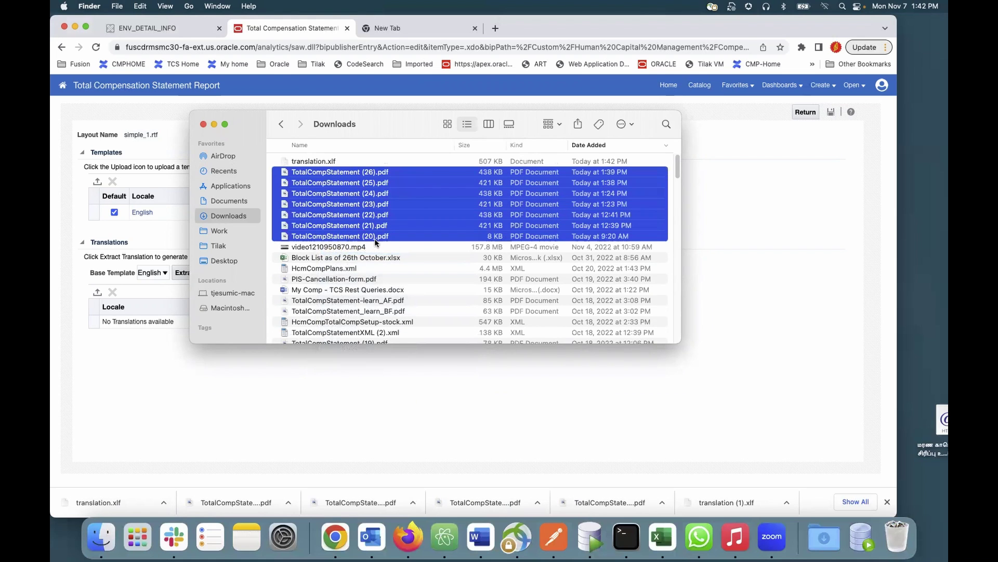
right_click(359, 215)
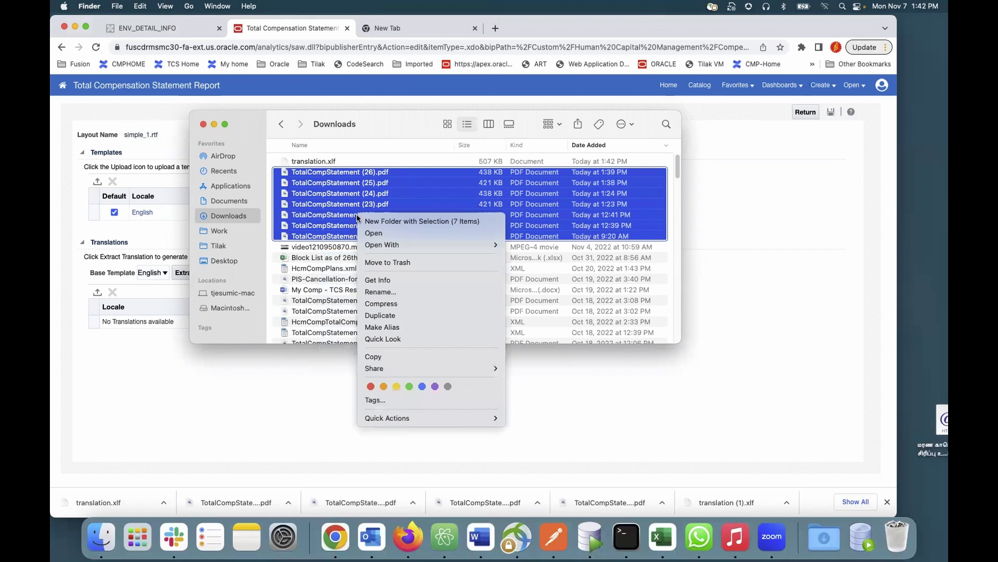
click(404, 262)
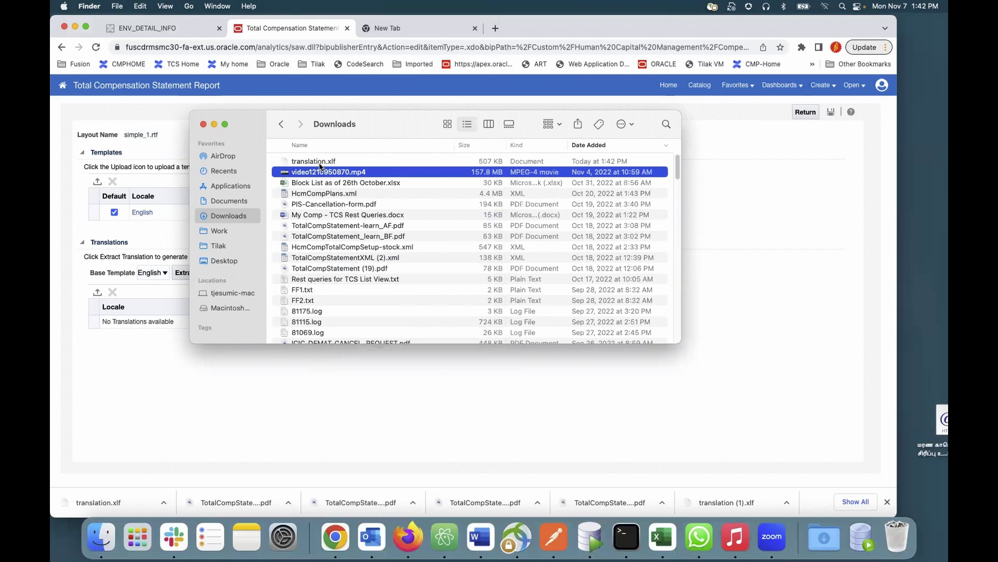
Open the newly extracted translation.xlf from the Downloads folder in Atom
right_click(320, 164)
mouse_move(355, 185)
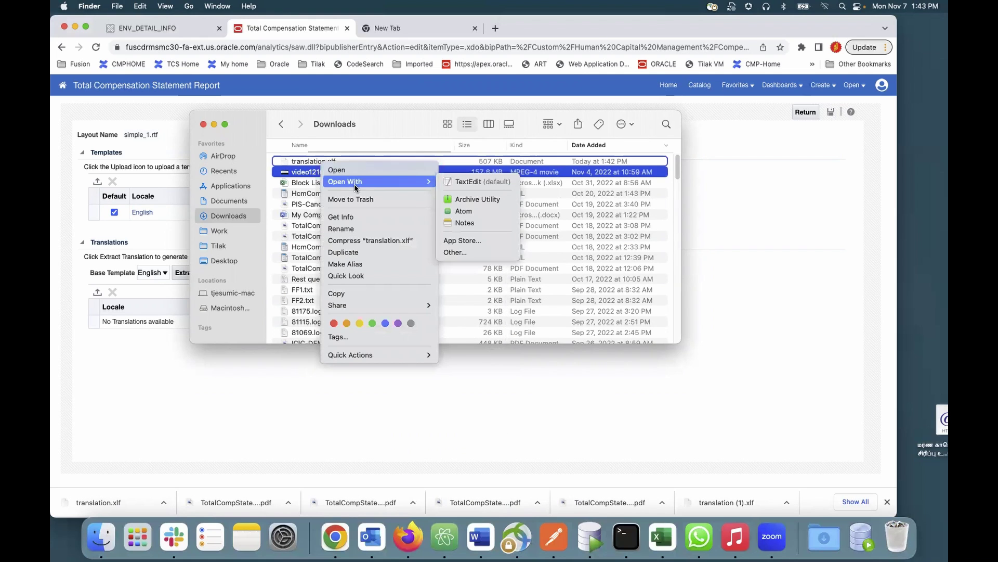
click(499, 211)
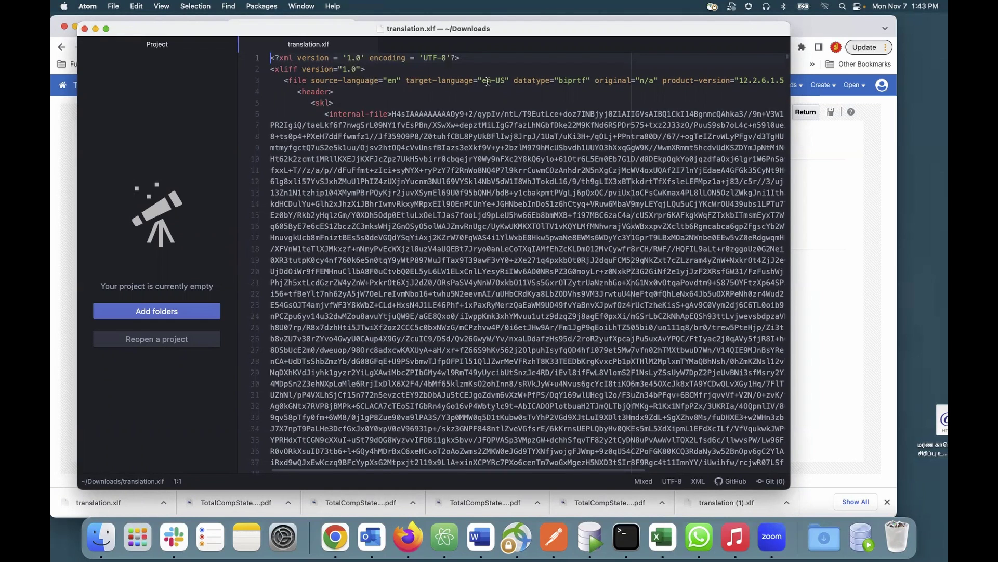
Set the target-language attribute in the file tag of translation.xlf to "ko"
click(504, 80)
key(BackSpace)
key(BackSpace)
key(BackSpace)
key(BackSpace)
key(BackSpace)
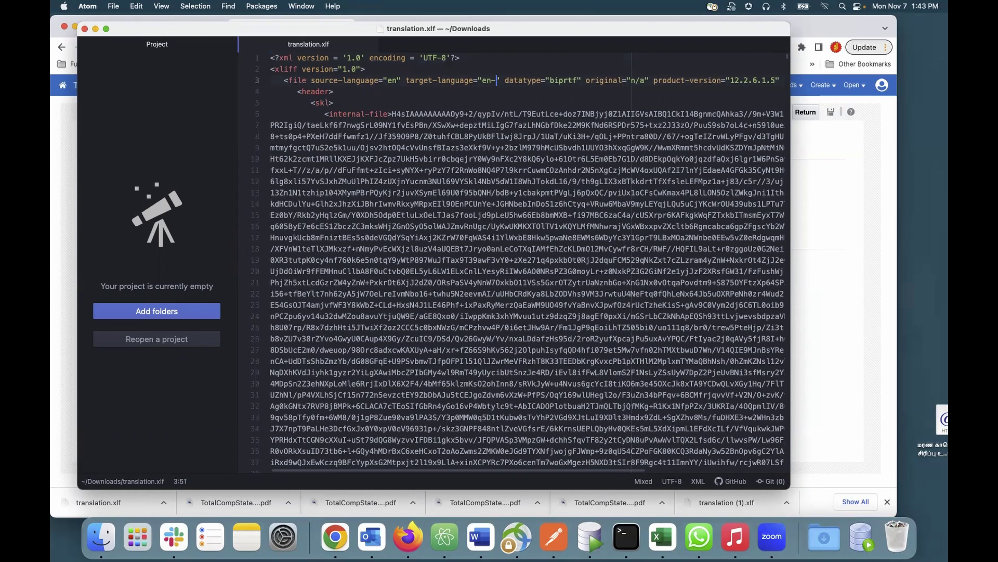
text(ko)
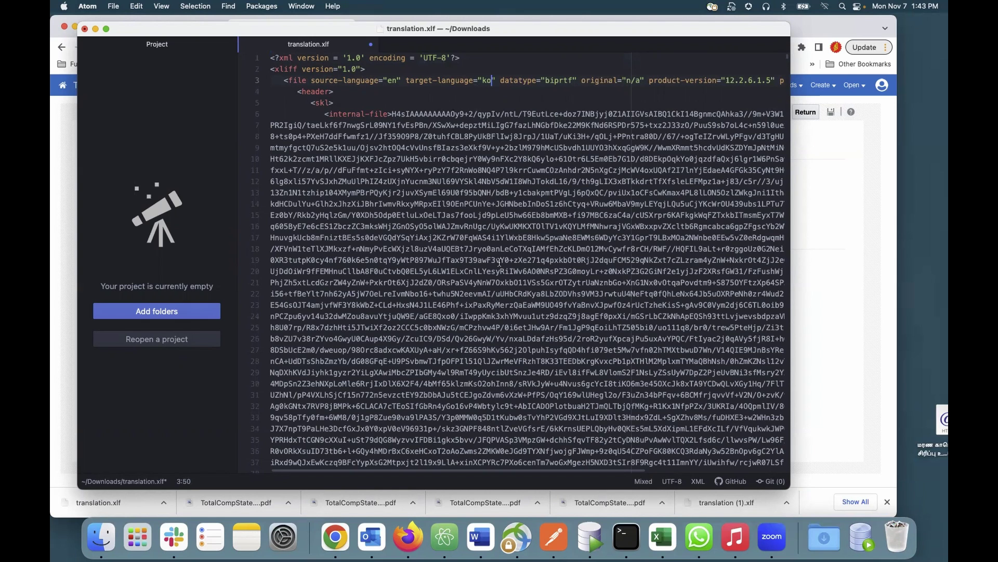
Review the trans-unit source and target entries that follow the encoded skeleton block, including the Template Table units
scroll(497, 262, down, 10)
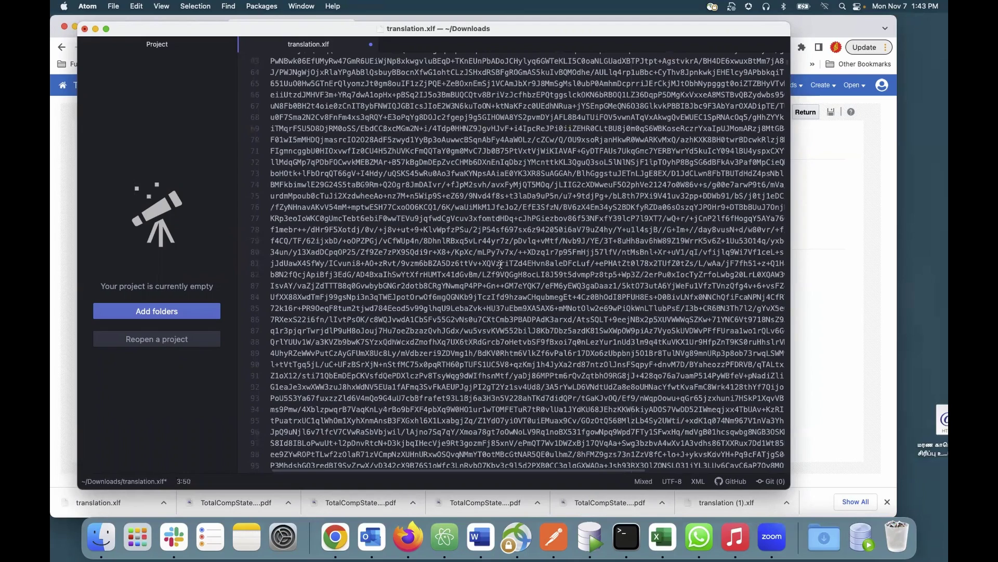
scroll(500, 265, down, 20)
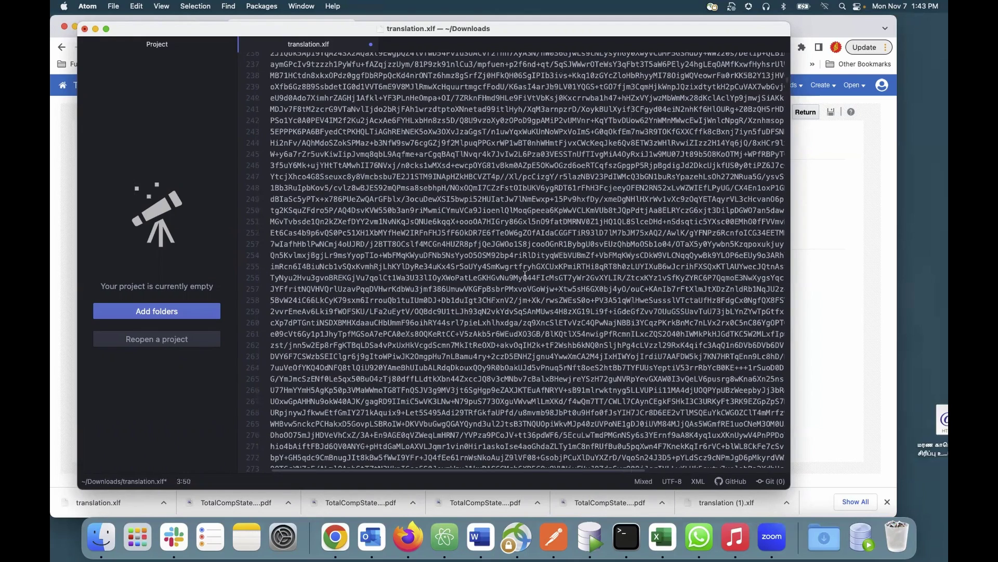
scroll(535, 276, down, 20)
scroll(551, 275, down, 20)
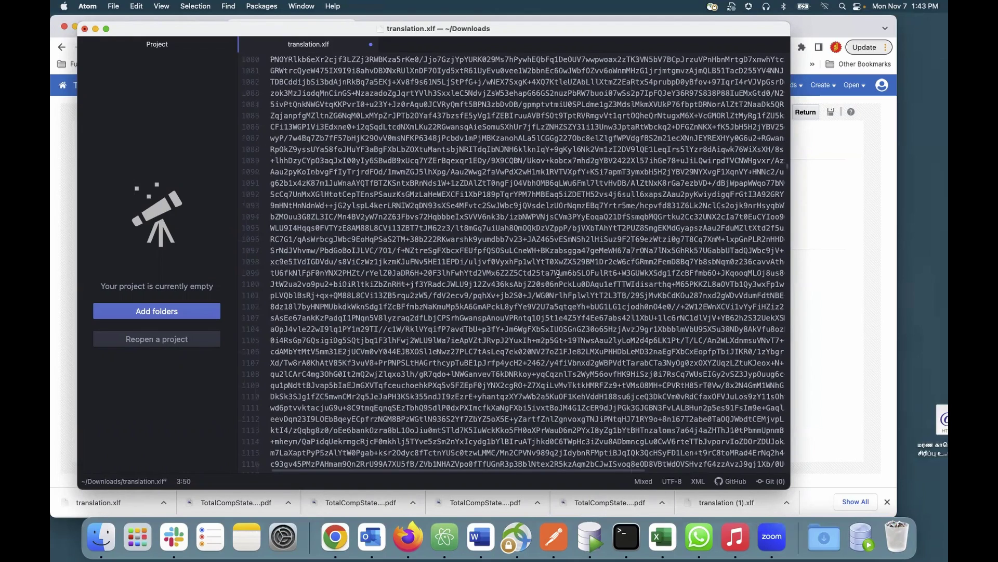
scroll(561, 276, down, 20)
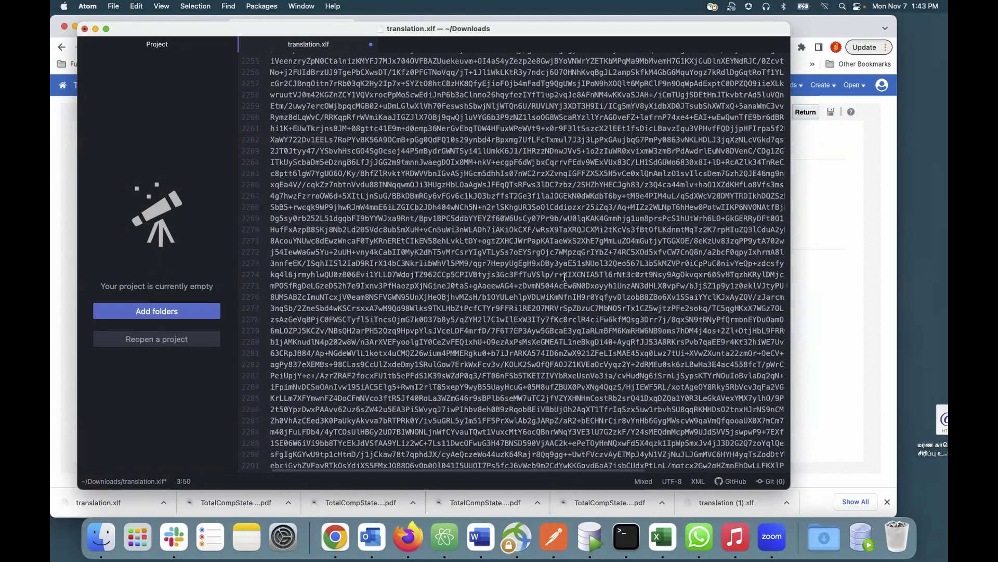
scroll(564, 277, down, 20)
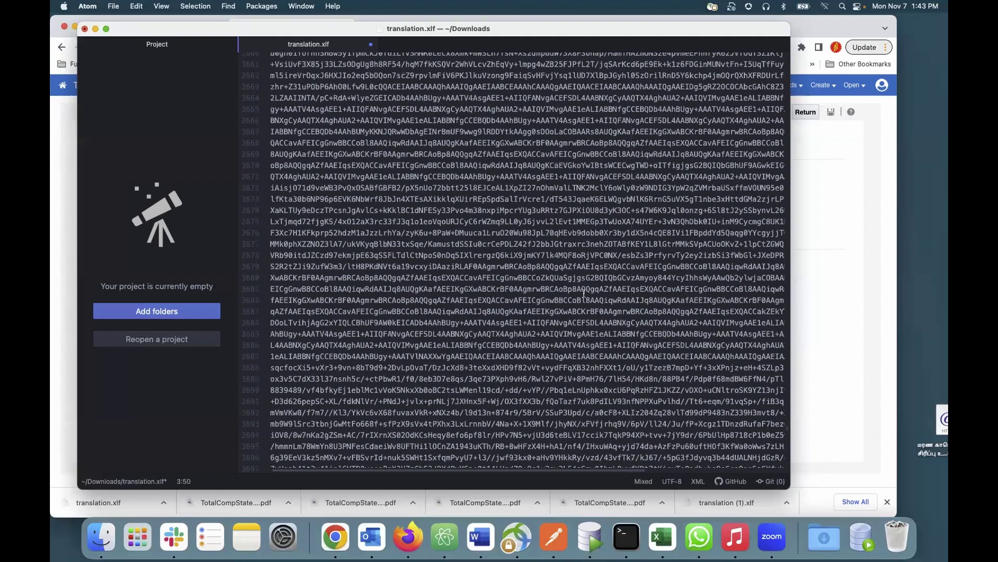
scroll(557, 287, down, 15)
scroll(557, 287, up, 4)
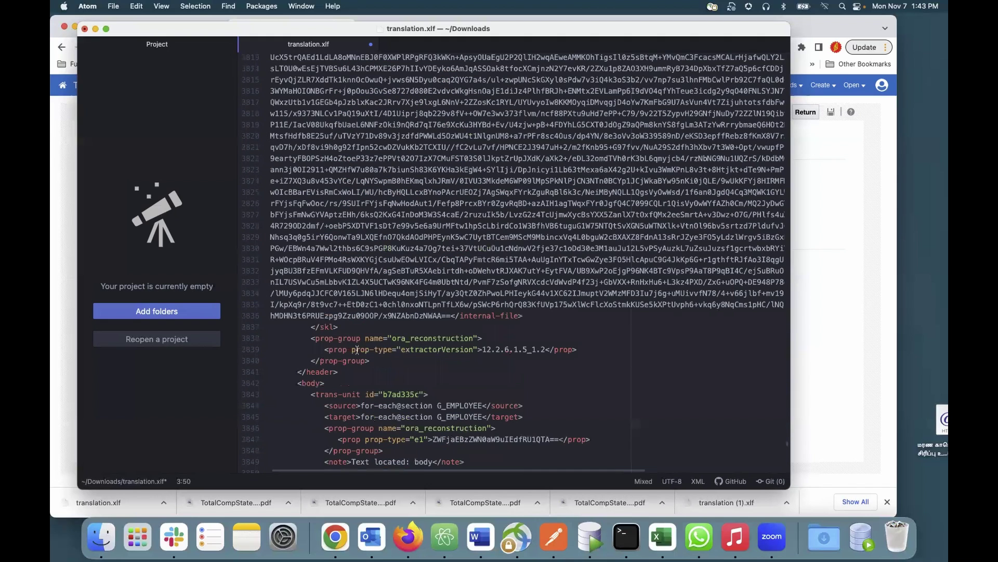
scroll(407, 357, down, 3)
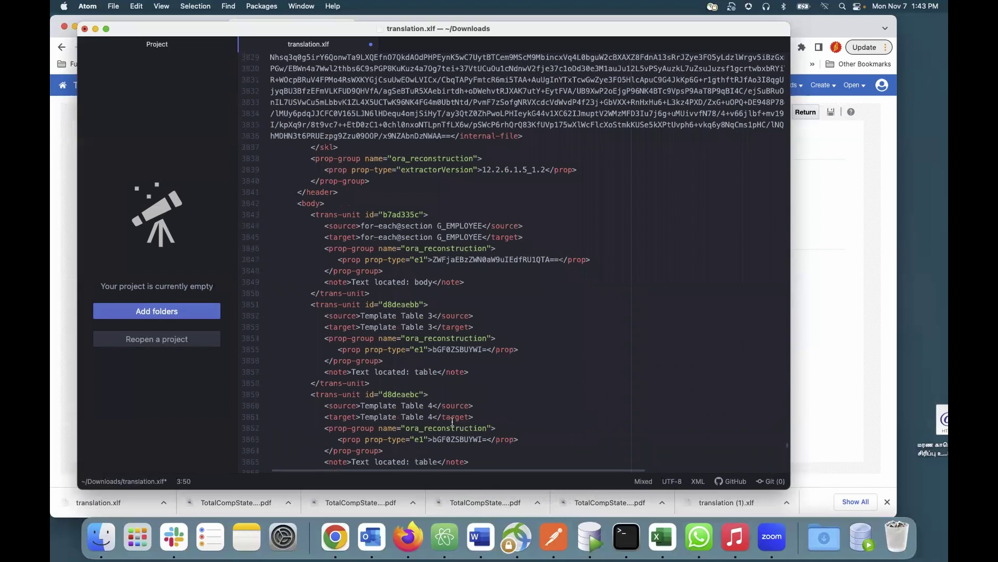
scroll(454, 421, down, 3)
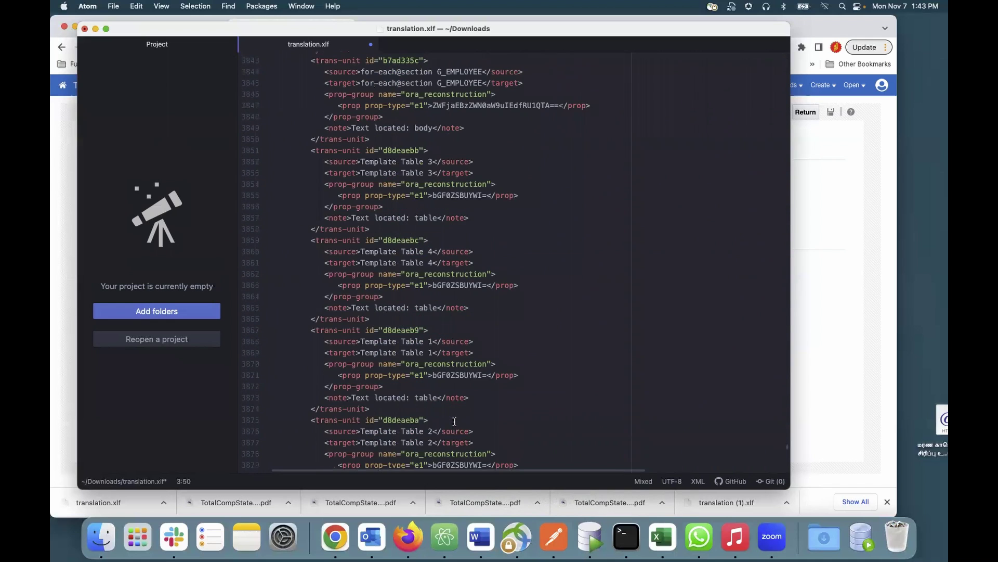
scroll(454, 421, down, 1)
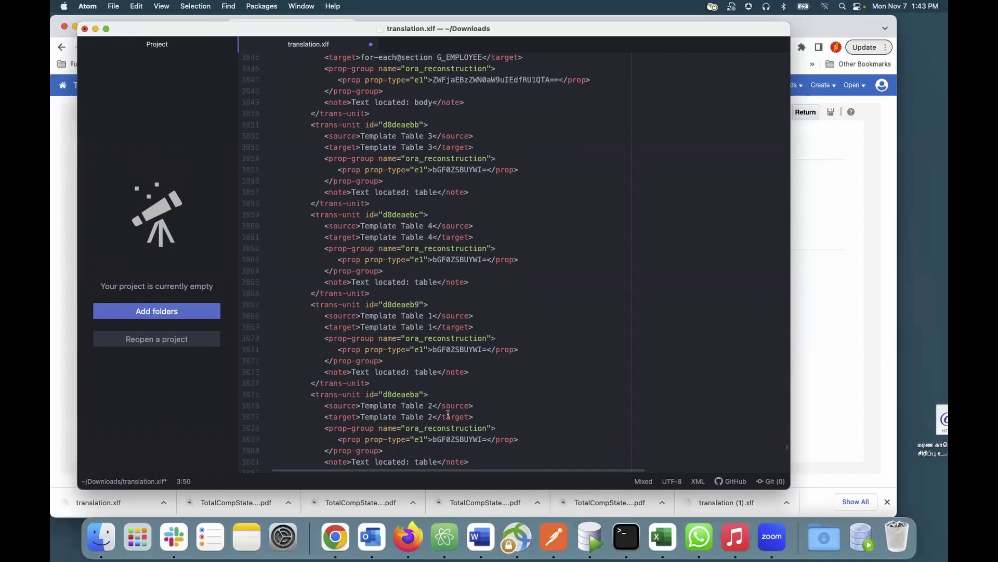
scroll(446, 414, down, 1)
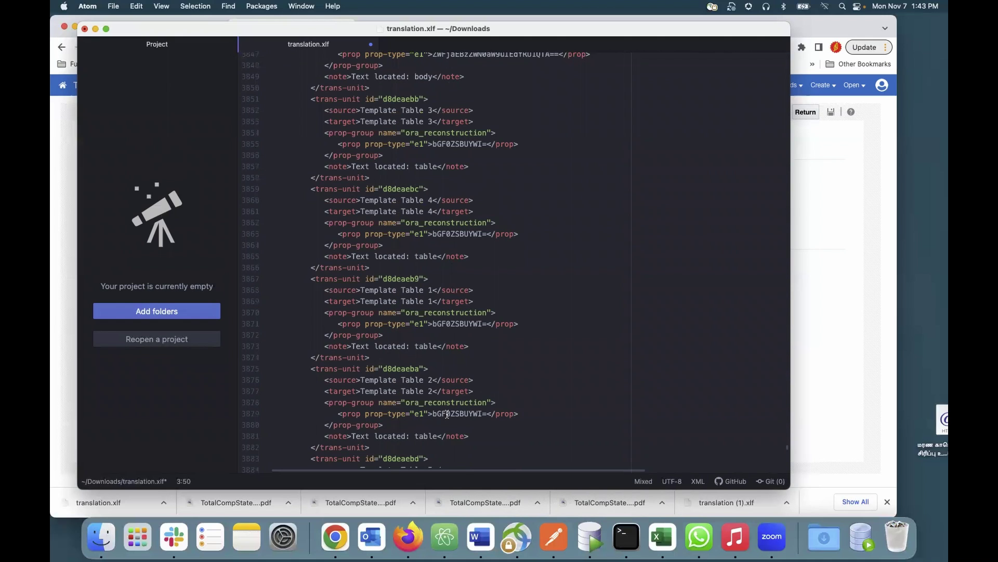
scroll(447, 414, down, 5)
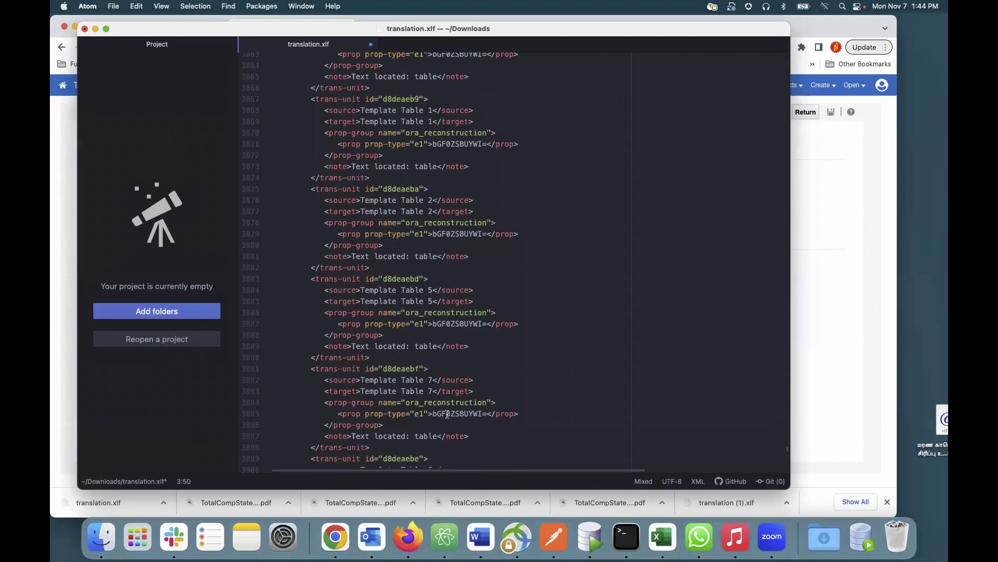
scroll(447, 414, down, 1)
scroll(447, 414, down, 1)
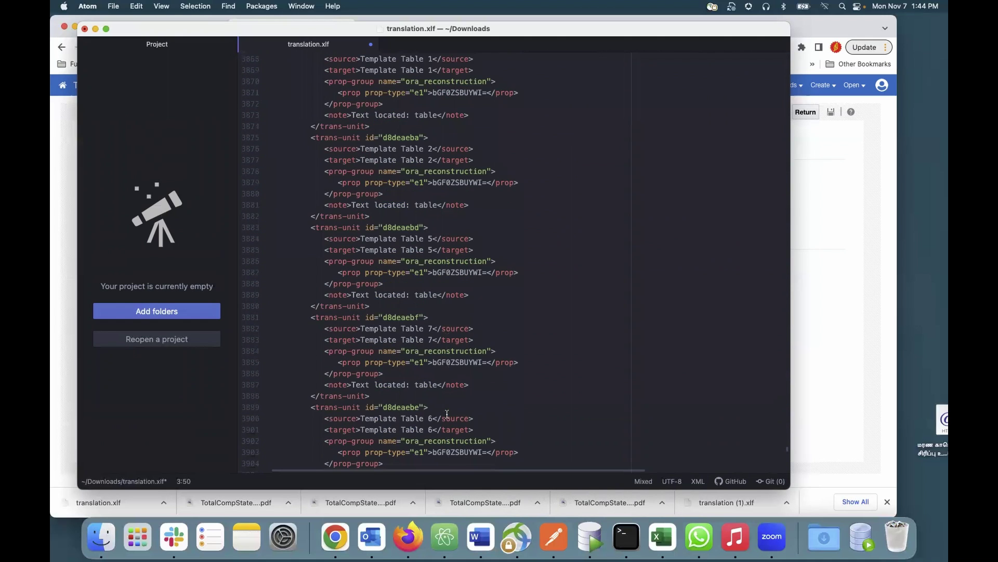
scroll(446, 414, down, 4)
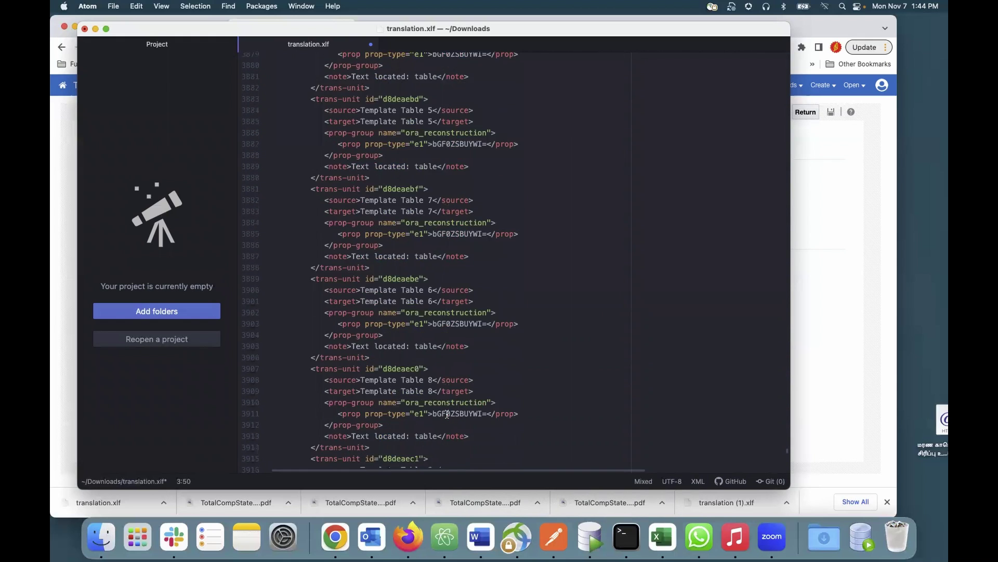
scroll(447, 414, down, 3)
scroll(446, 414, down, 8)
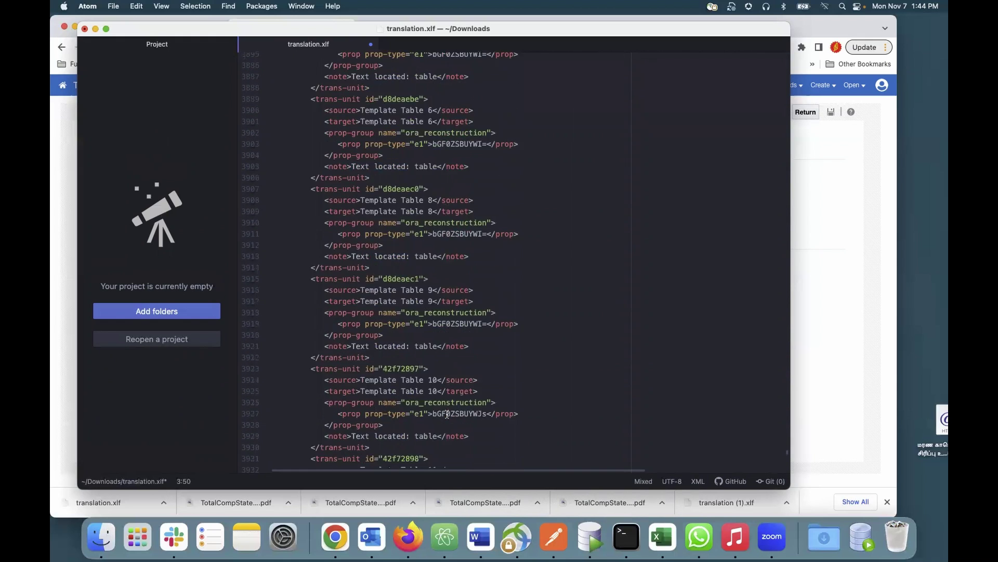
Change the target text of the "EN Personal Compensation Statement" trans-unit to "KO Personal Compensation Statement"
scroll(447, 414, down, 6)
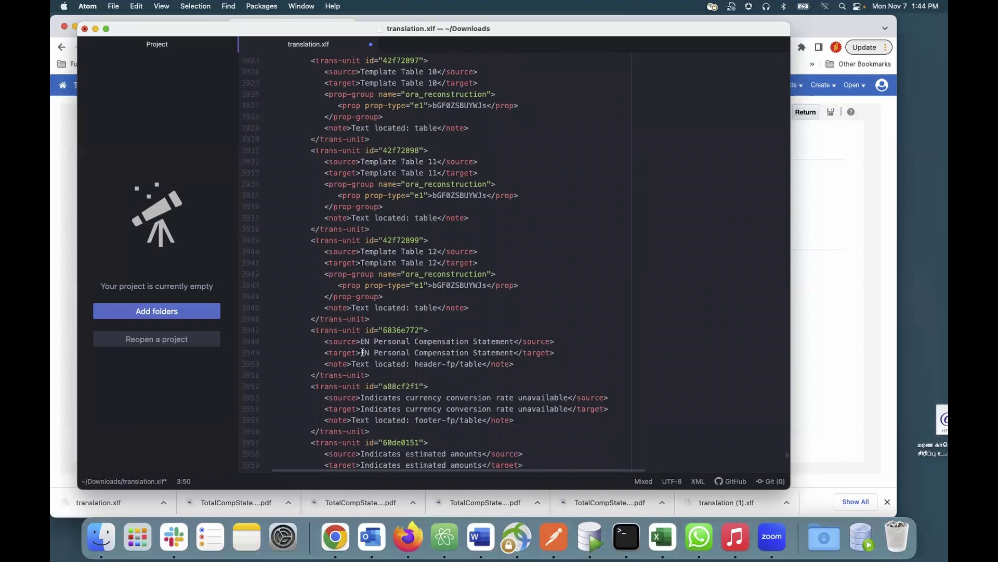
click(370, 351)
key(BackSpace)
key(BackSpace)
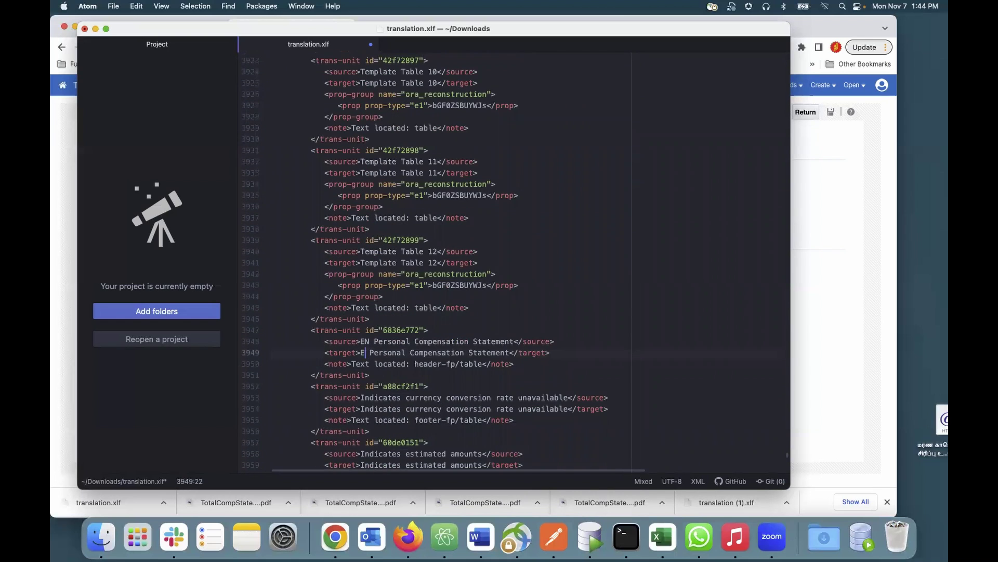
text(KO)
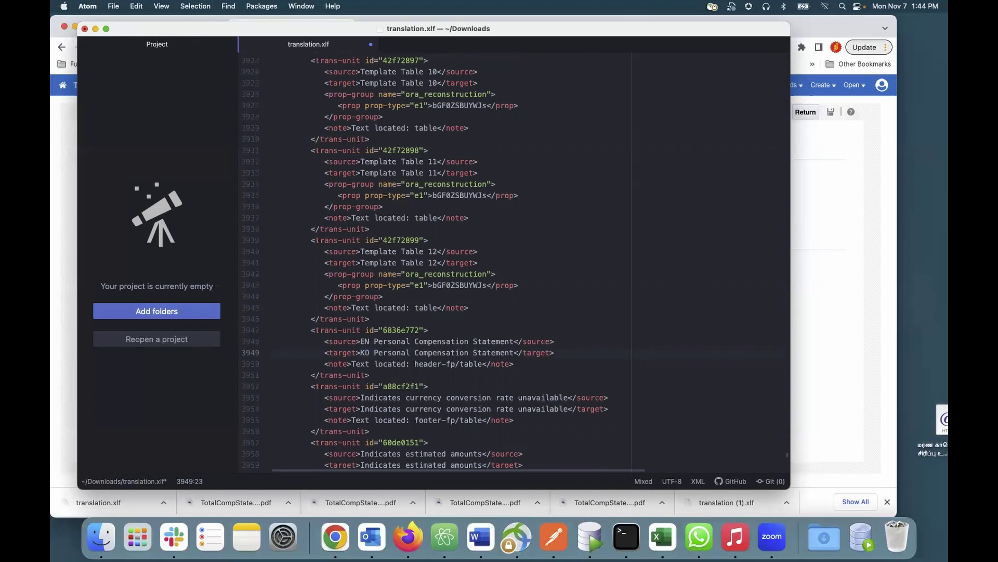
Prefix "KO " to the targets of the first-page footer's "Page" unit and the header's "Your Personal Compensation Statement" unit
scroll(403, 389, down, 3)
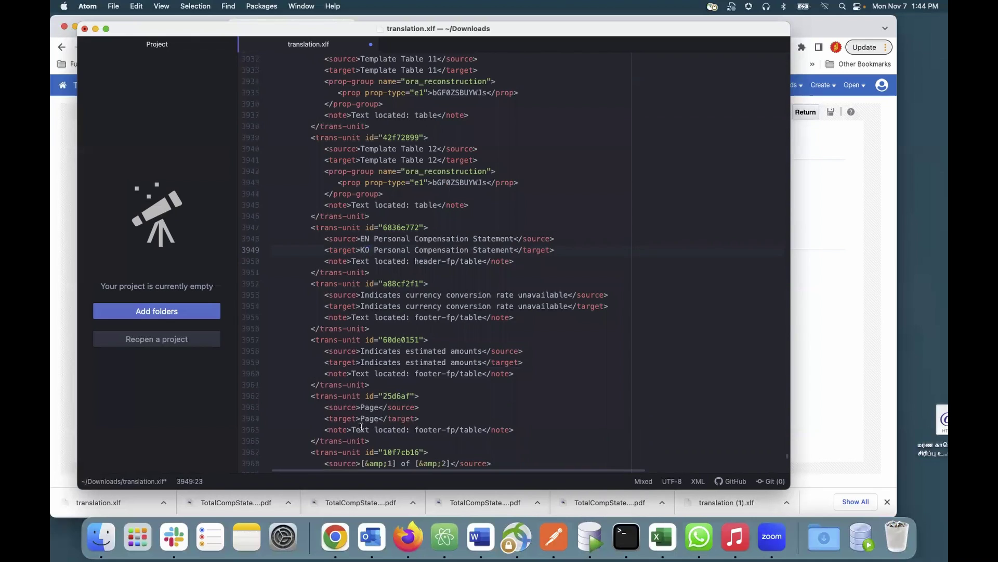
click(360, 418)
text(KO)
scroll(455, 424, down, 5)
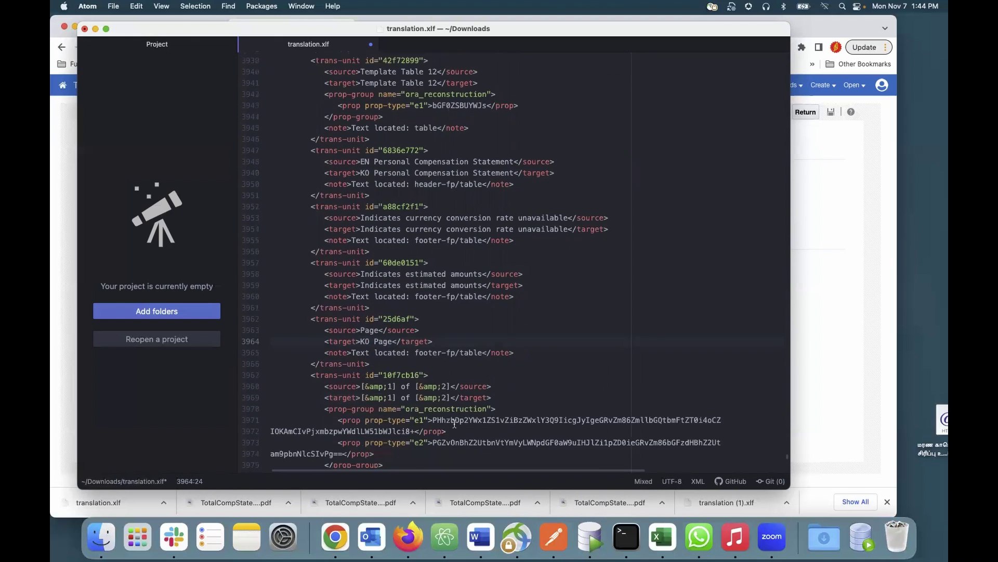
scroll(454, 424, down, 3)
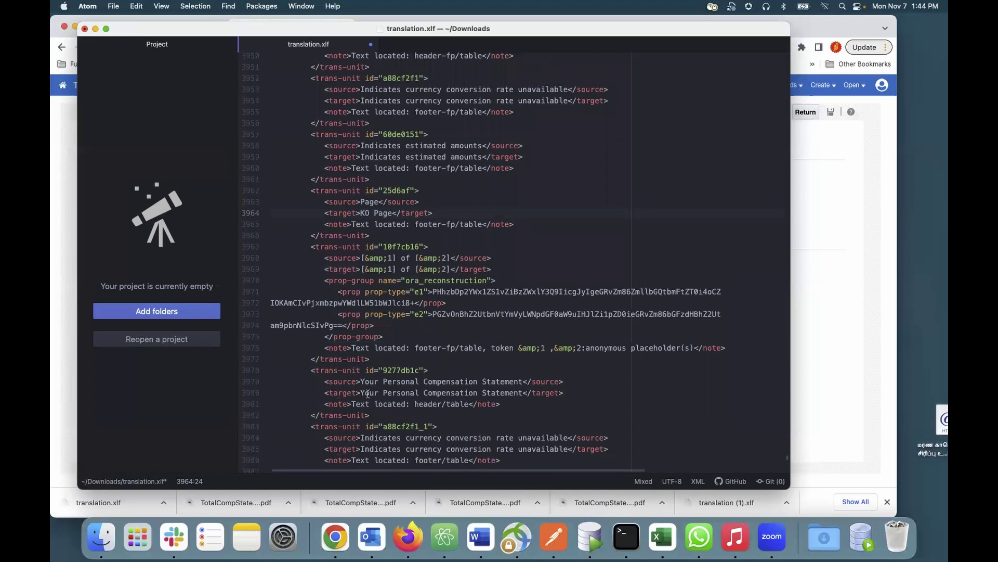
click(360, 392)
text(KO)
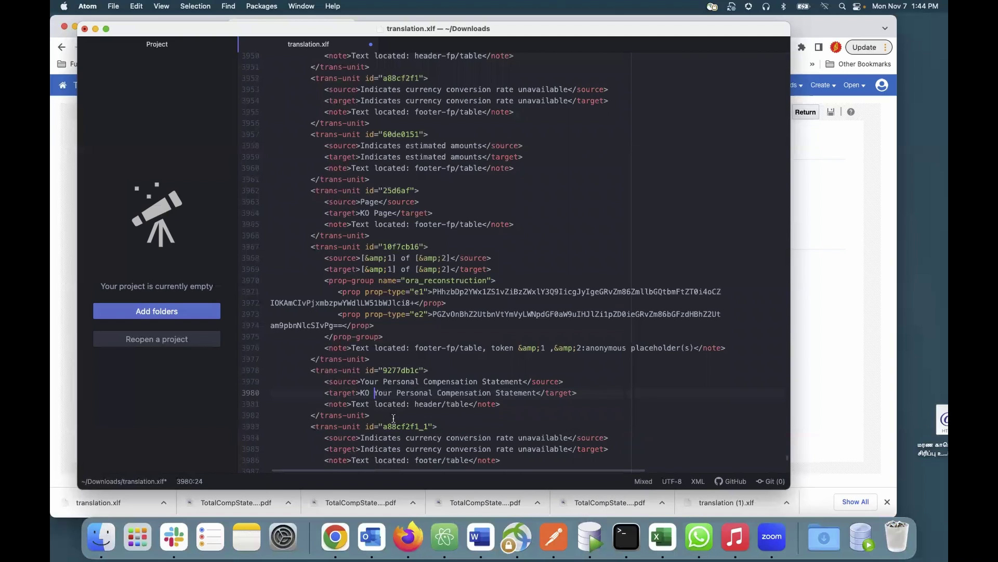
Change the target text of the footer "Page" trans-unit 25d6af_1 to "KO Page"
scroll(394, 419, down, 2)
scroll(393, 418, down, 5)
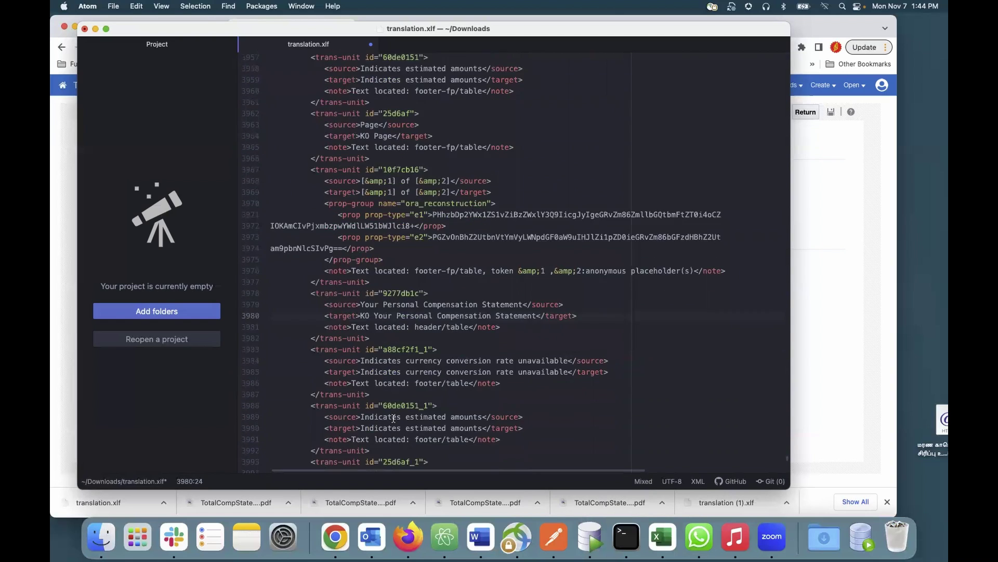
click(361, 432)
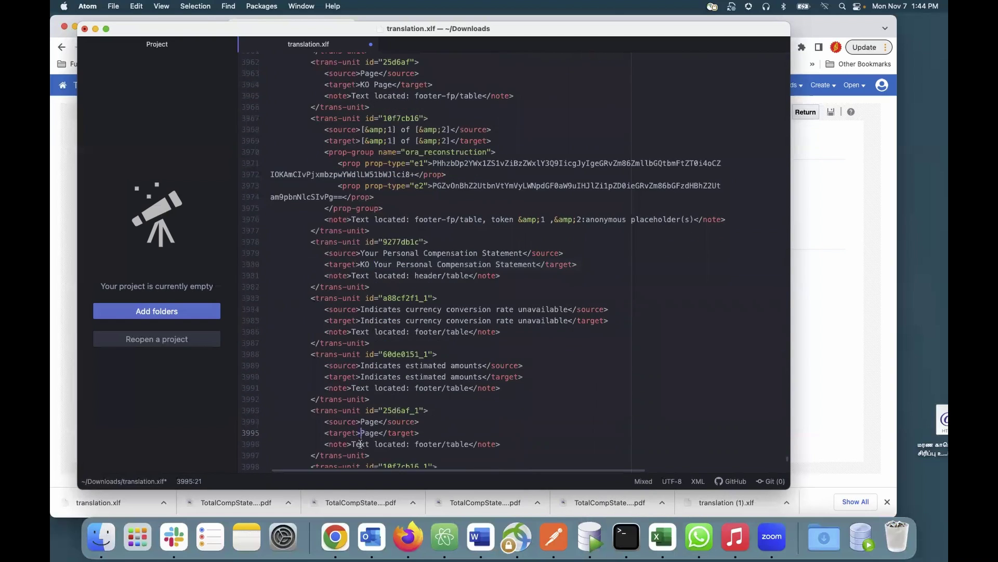
text(KO)
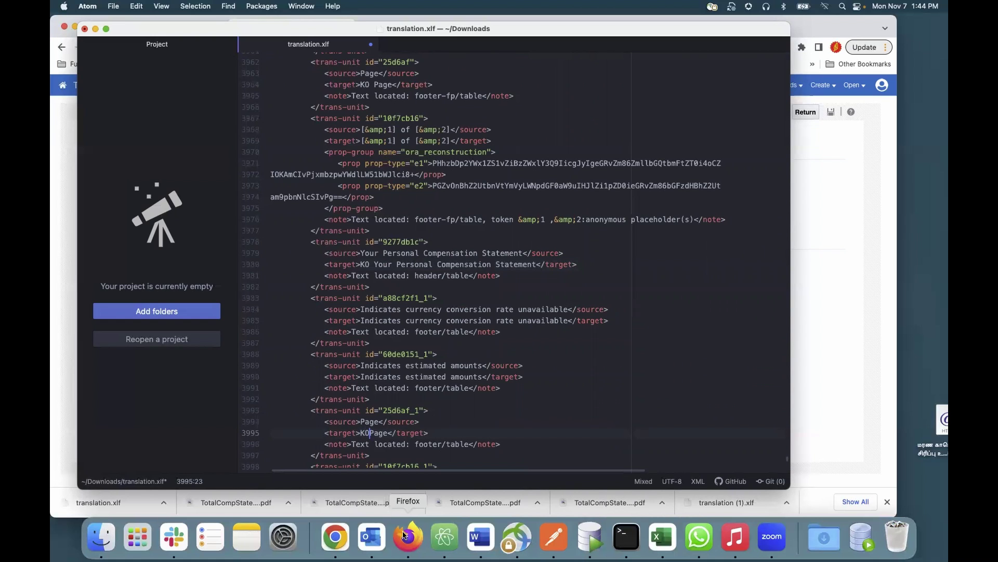
Change the target text of the Job trans-unit to "KO ob" and of the Salary trans-unit to "KO Salary"
scroll(403, 439, down, 5)
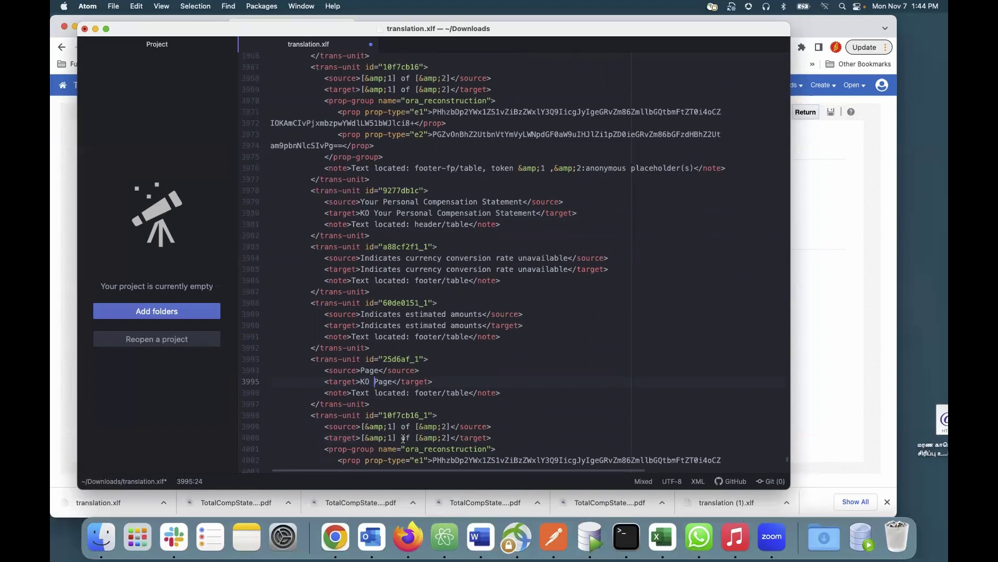
scroll(403, 438, down, 3)
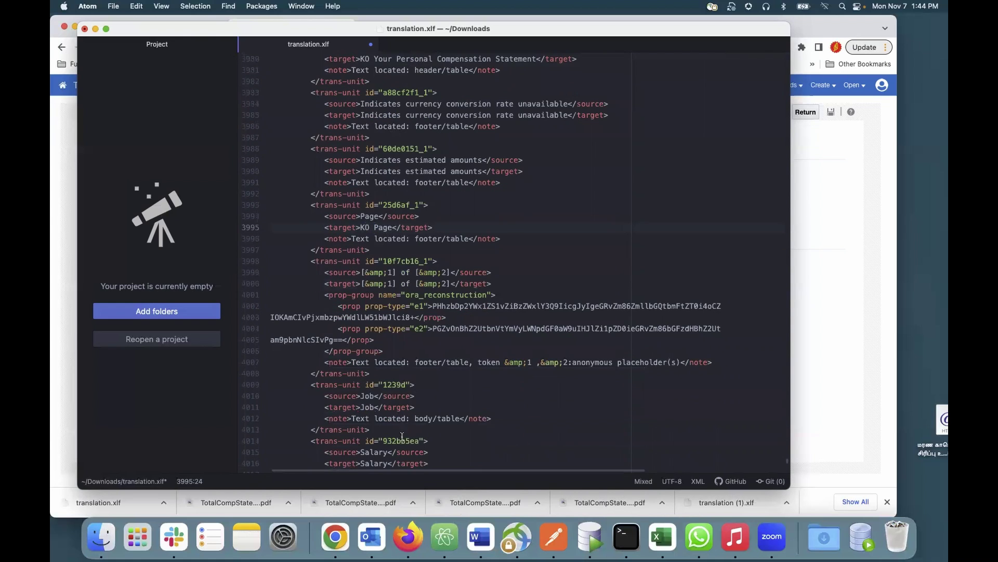
drag(365, 406, 362, 407)
text(KO)
click(361, 462)
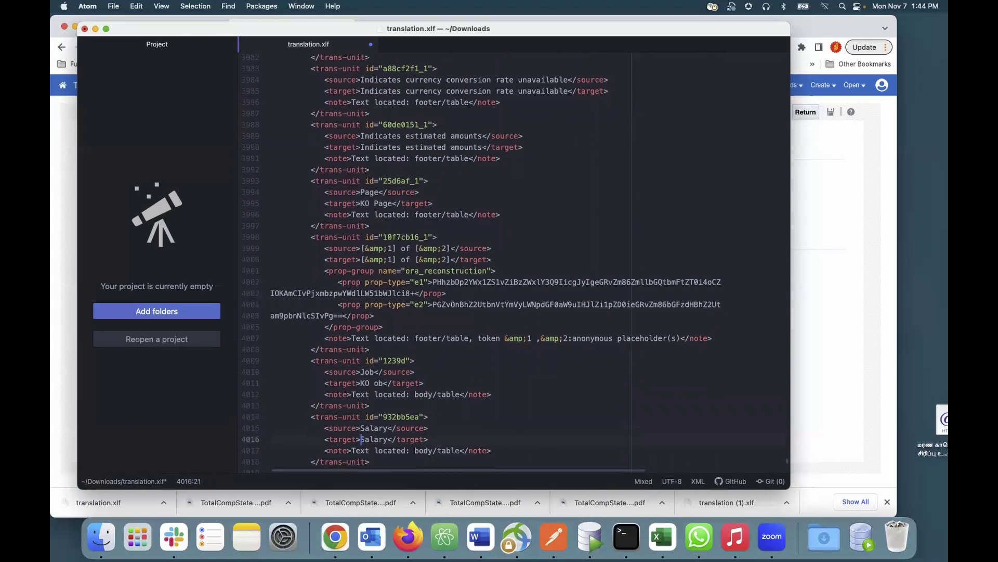
text(KO)
Change the target text of the "End of Report" trans-unit to "KO End of Report"
scroll(443, 404, down, 3)
scroll(442, 404, down, 2)
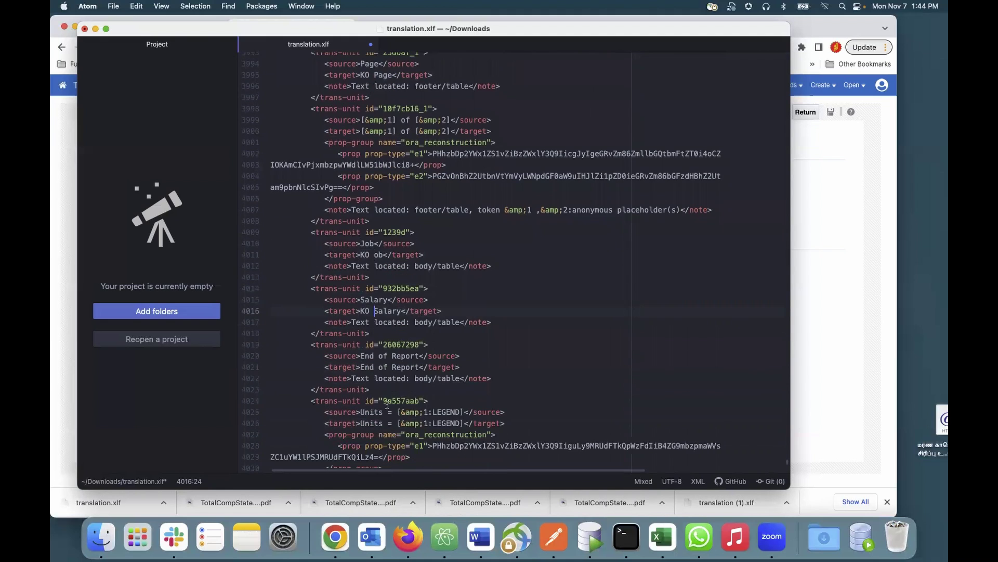
click(361, 366)
text(KO)
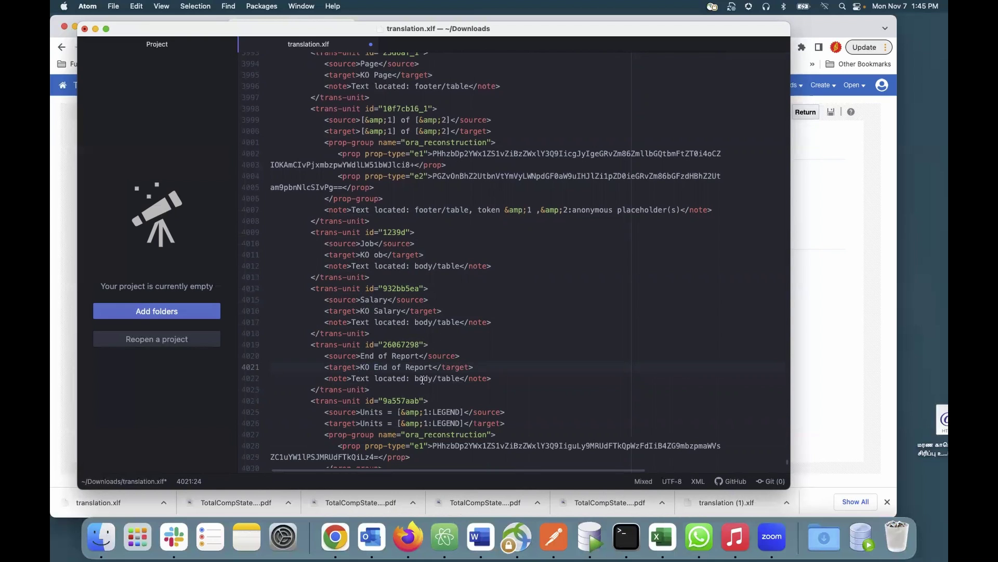
Save the edited file as translation_KO.xlf in the Downloads folder and close the editor window
scroll(442, 362, up, 20)
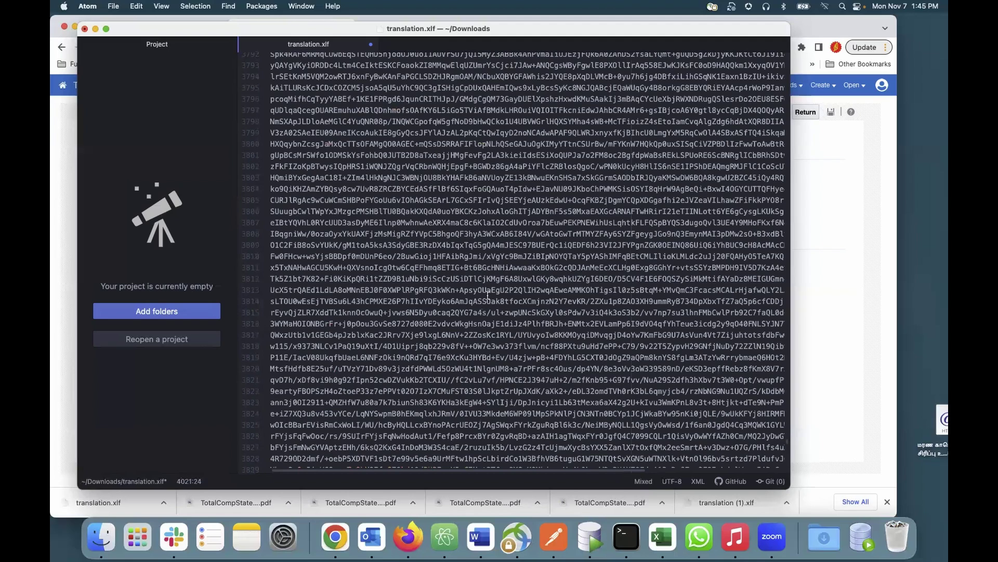
scroll(487, 294, up, 20)
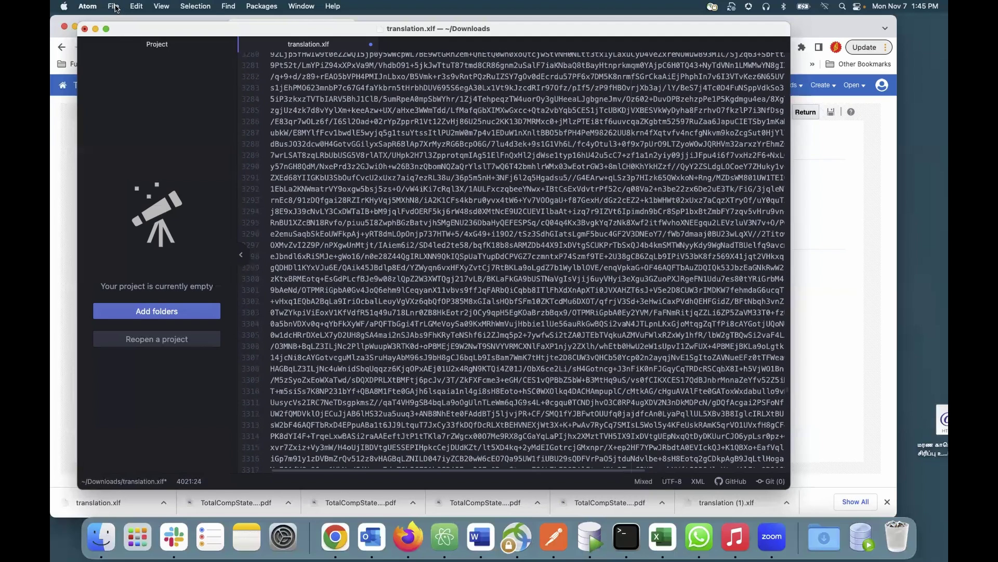
click(114, 6)
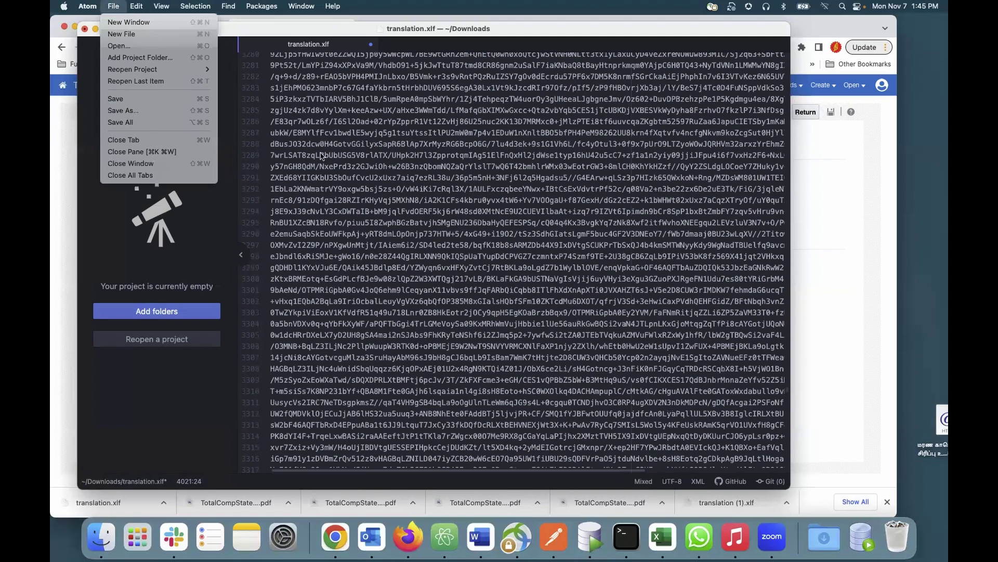
click(129, 113)
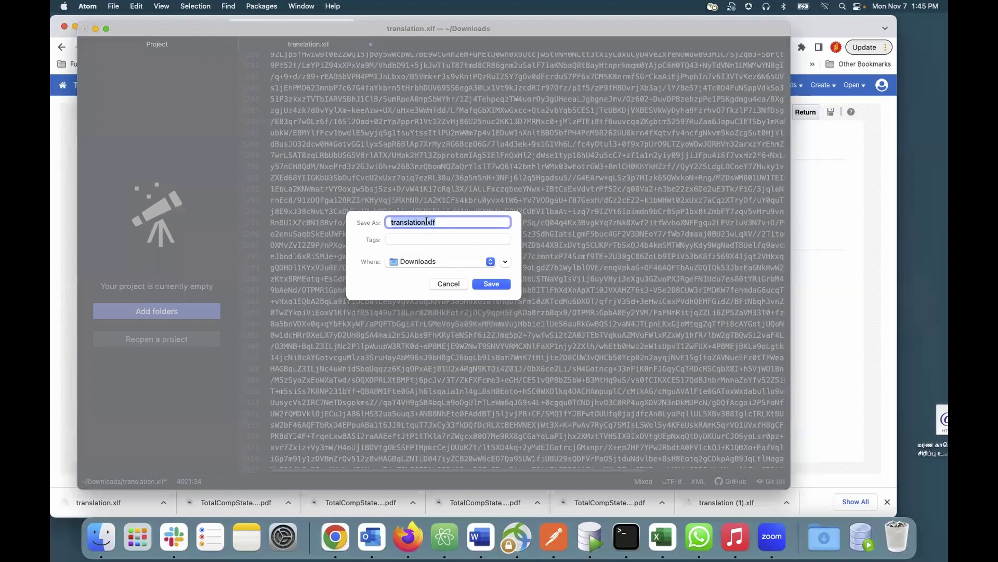
click(427, 222)
text(_KO)
click(493, 285)
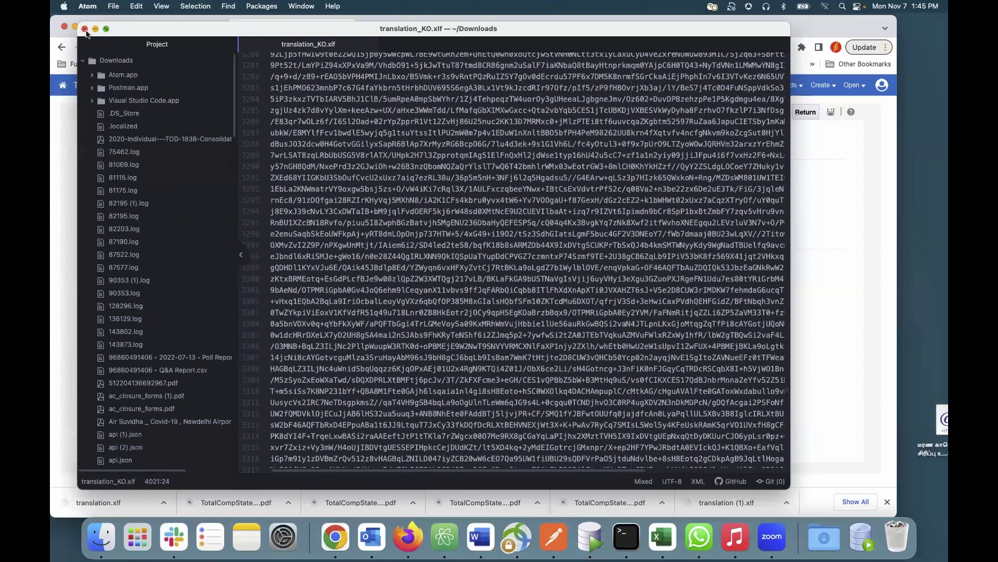
click(85, 30)
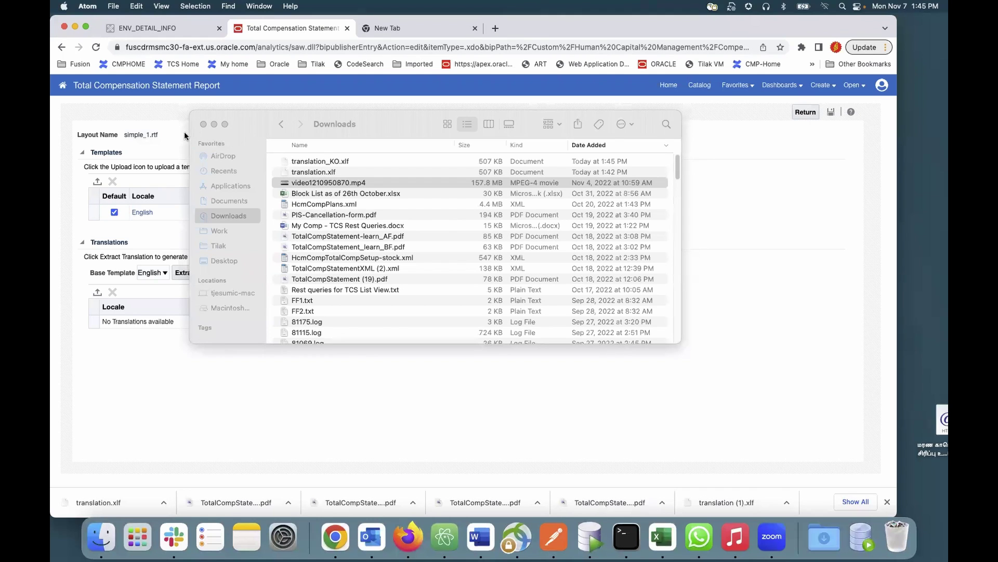
Upload translation_KO.xlf from the Downloads folder as the translation file for the Korean locale of the simple_1.rtf layout
click(203, 124)
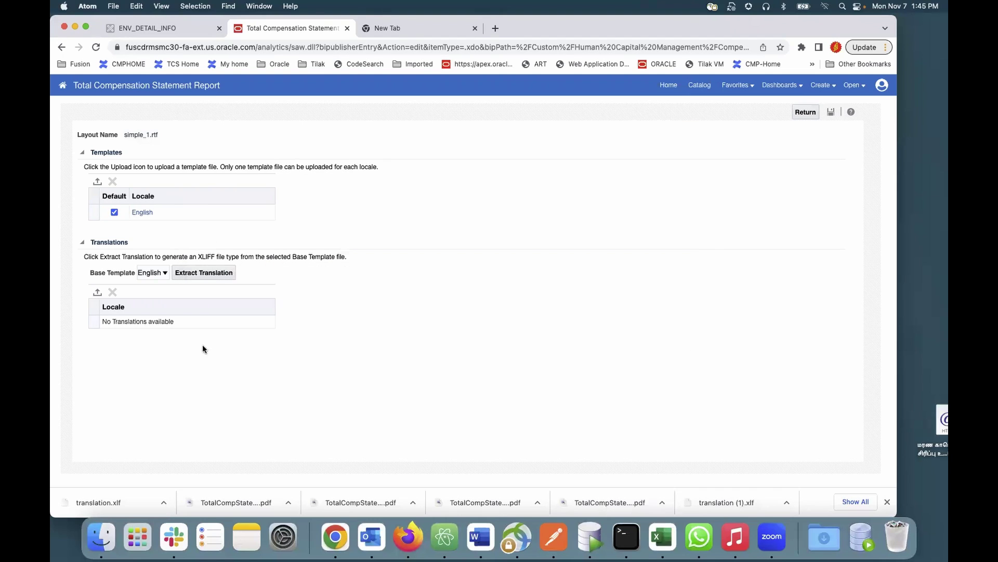
click(97, 292)
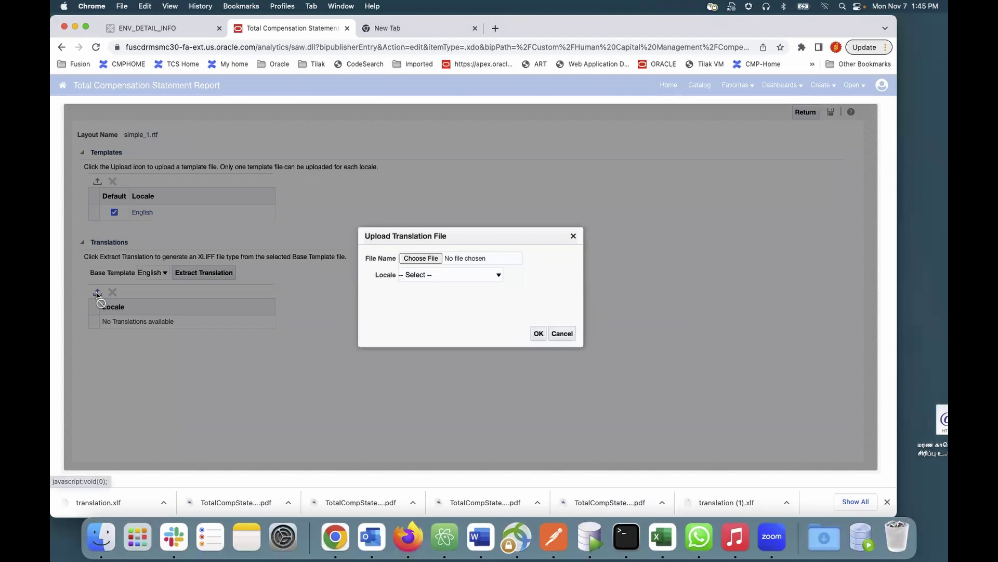
click(419, 262)
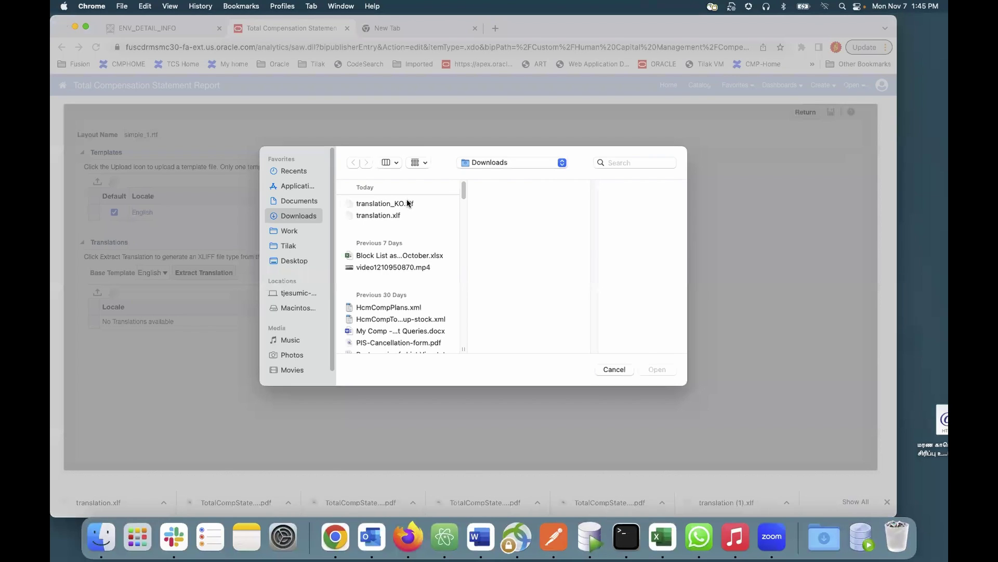
click(408, 203)
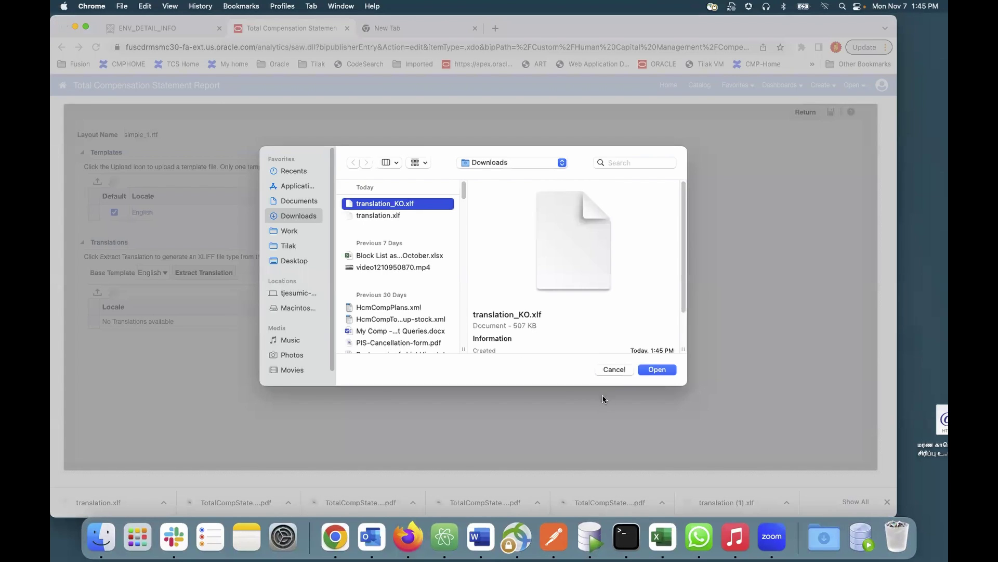
click(656, 369)
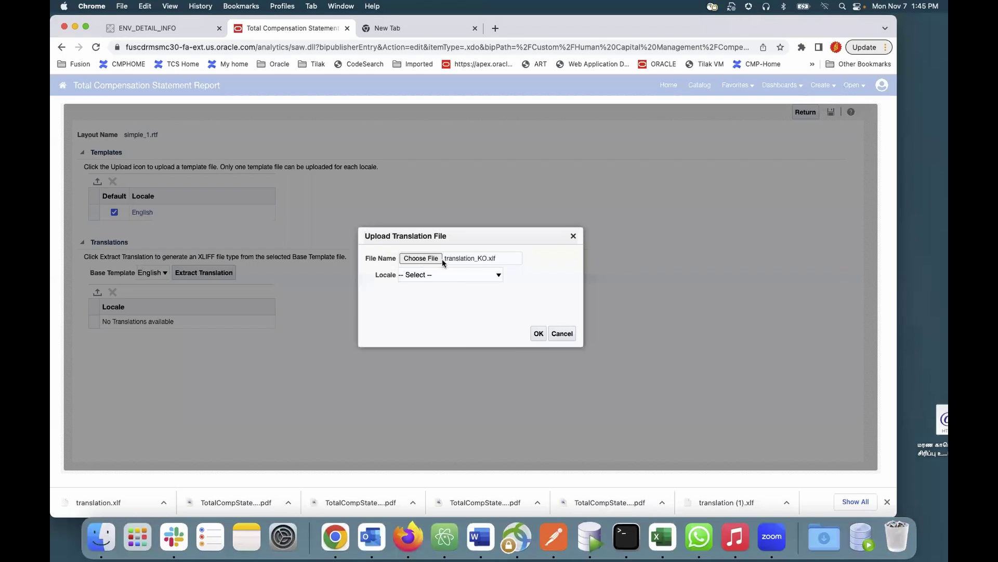
click(457, 275)
scroll(447, 488, down, 10)
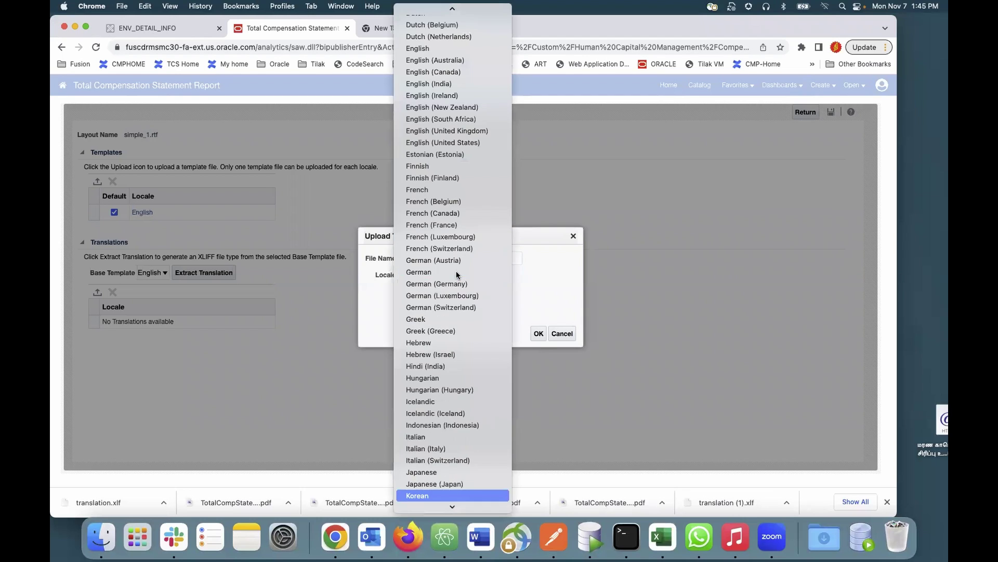
click(440, 496)
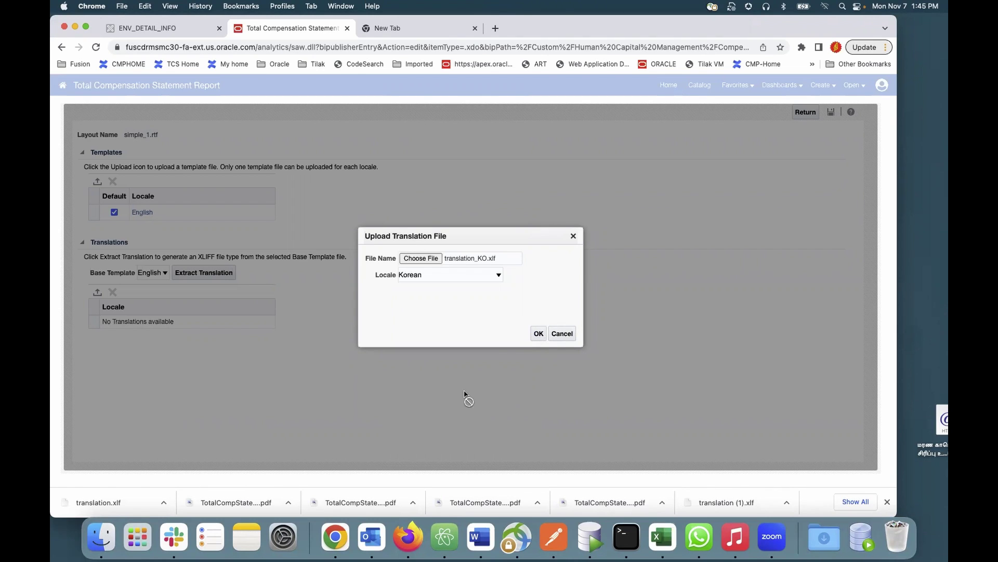
click(538, 336)
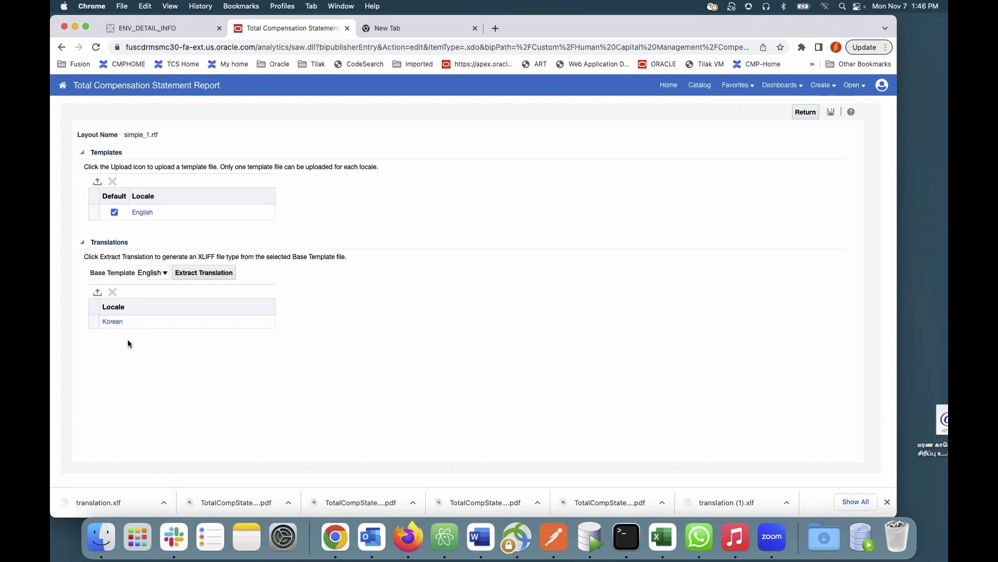
Save the layout with its uploaded translation, recheck the EN Simple 1 layout properties, and close the report editor tab
click(830, 114)
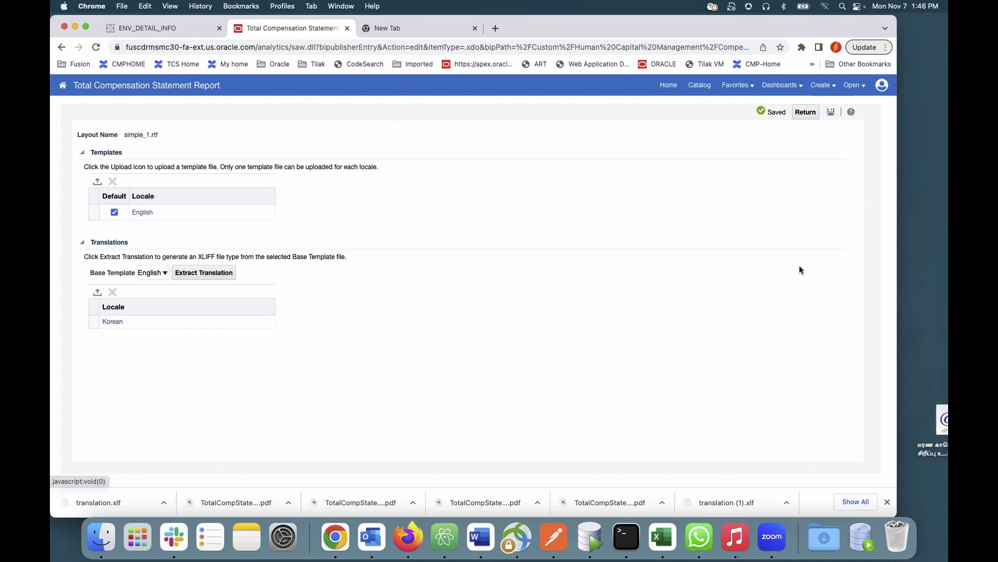
click(806, 113)
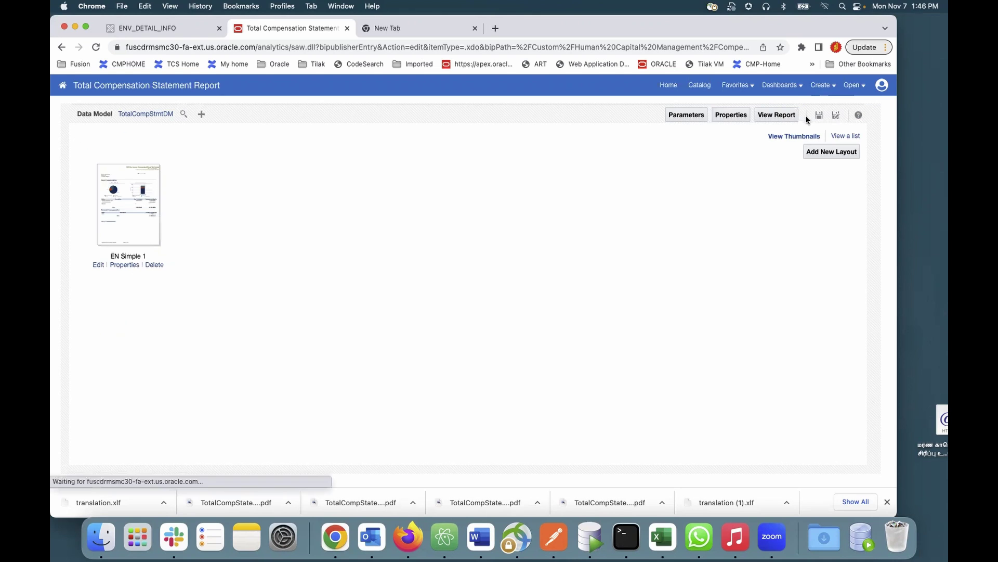
click(124, 265)
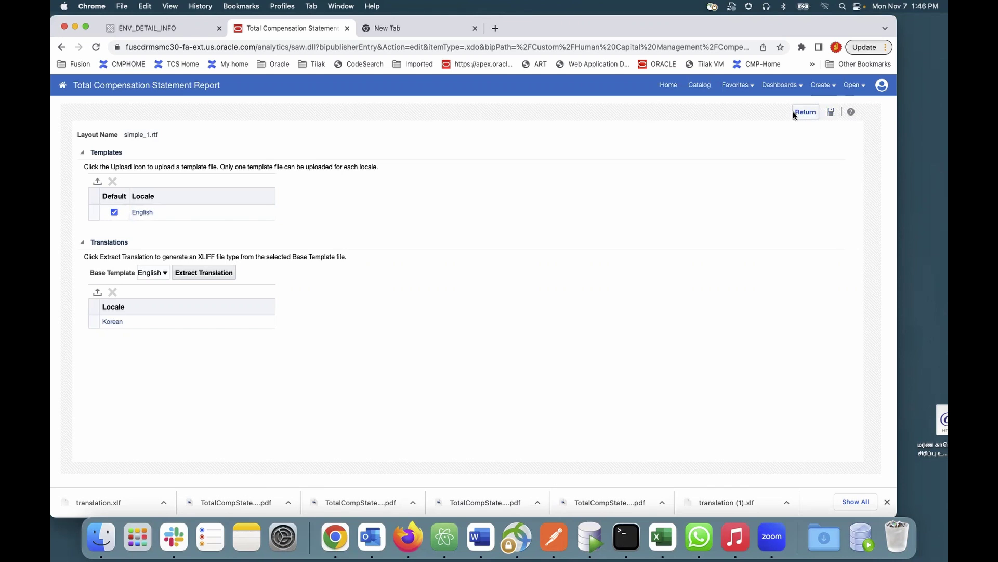
click(806, 113)
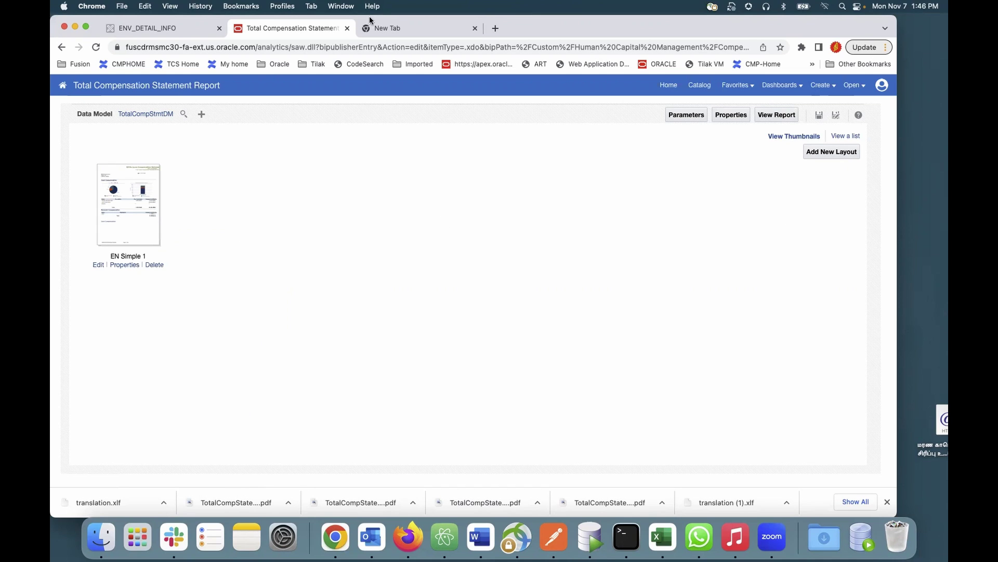
click(349, 29)
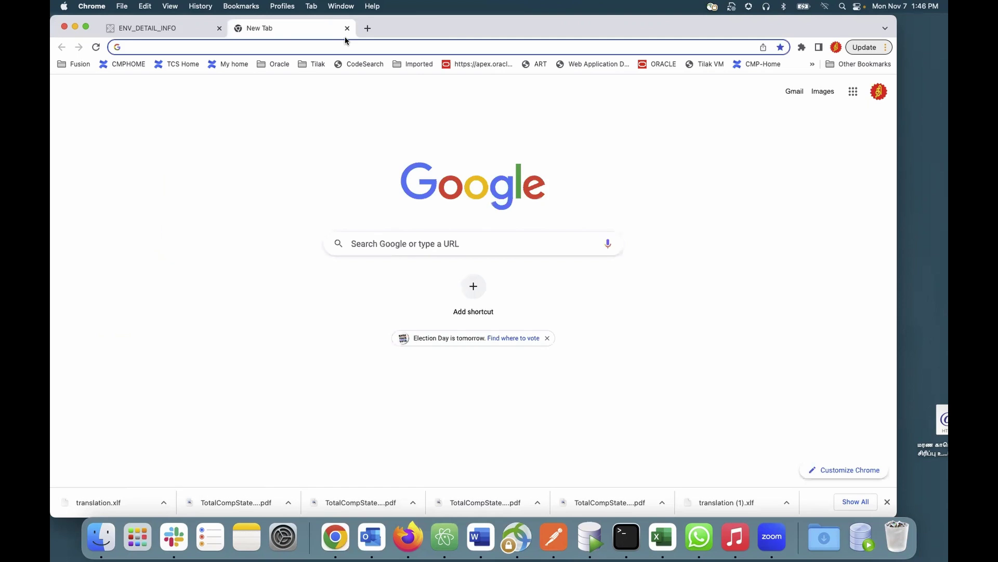
Open the application home page from the ENV_DETAIL_INFO page and go to Compensation under My Client Groups
click(183, 29)
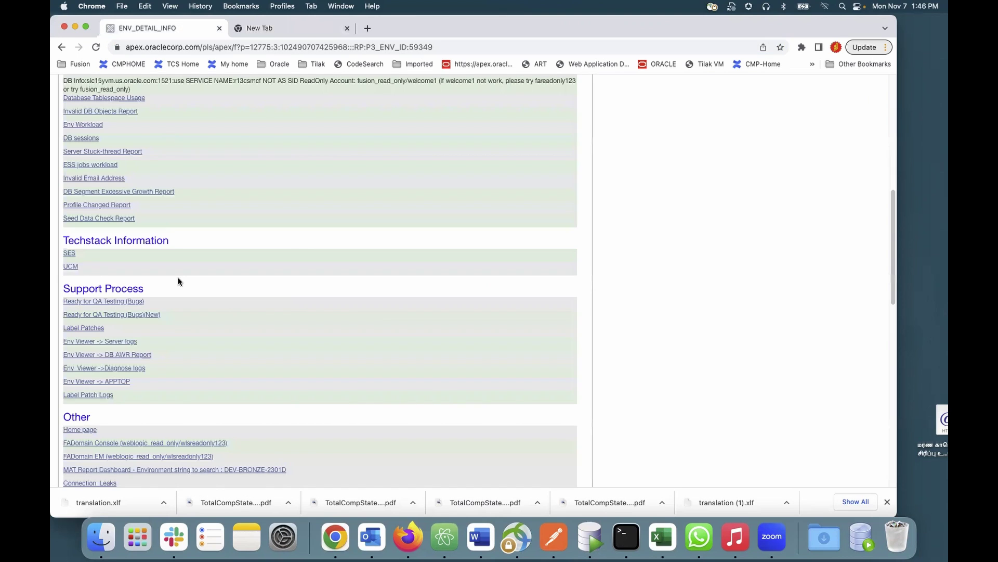
click(79, 431)
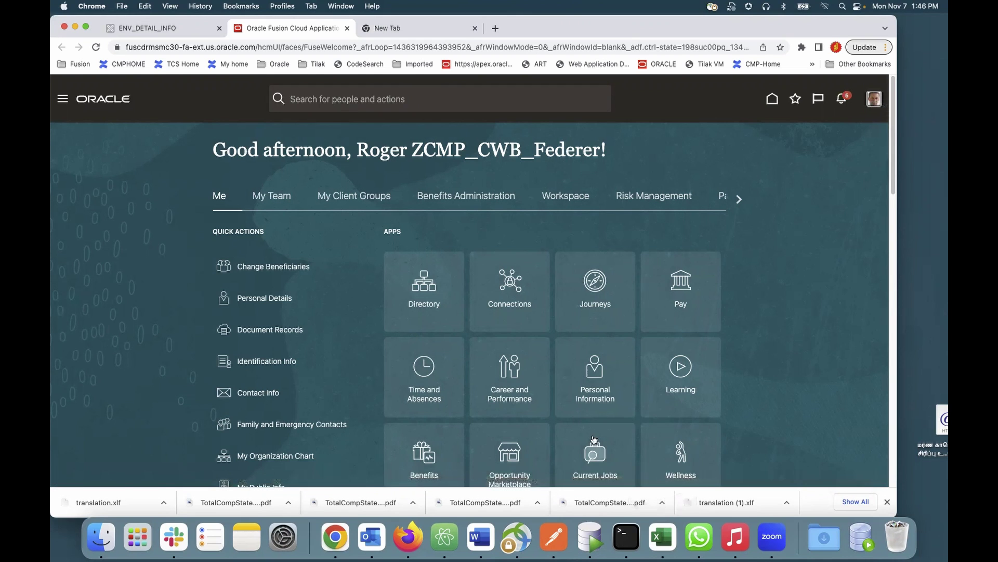
scroll(534, 440, down, 2)
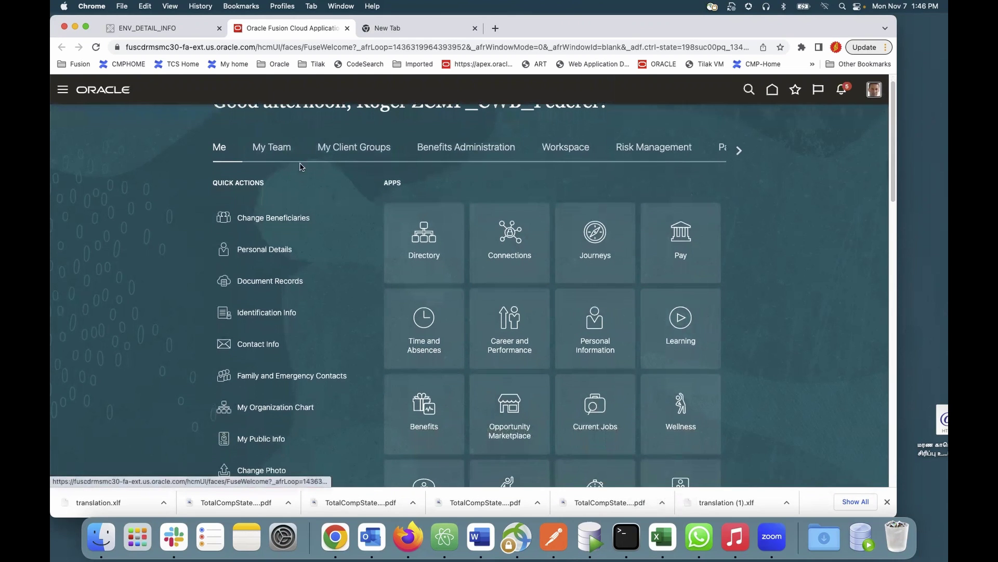
click(358, 152)
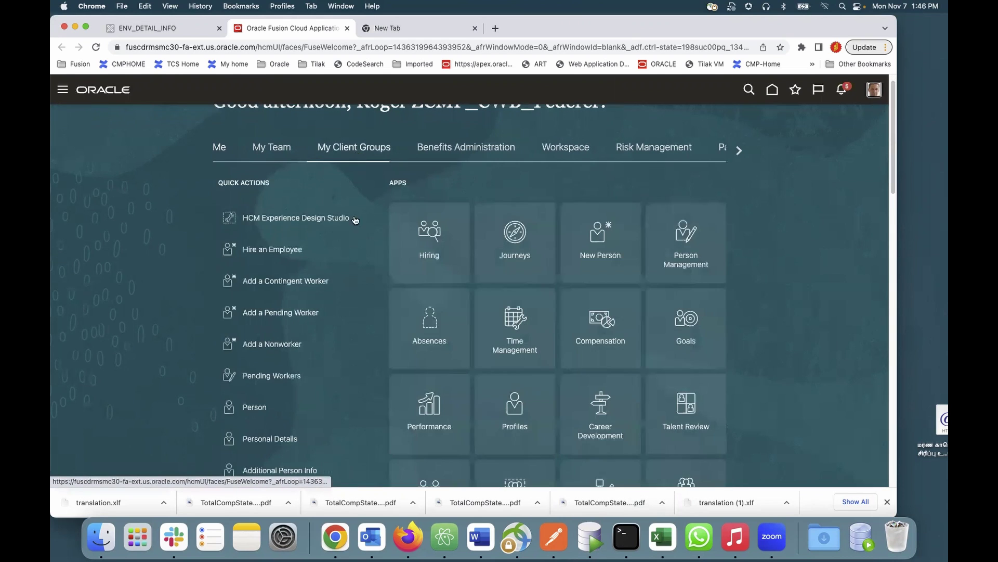
click(595, 328)
Find and open View Generated Statements among the total compensation statement tasks in the Compensation work area
scroll(486, 359, down, 20)
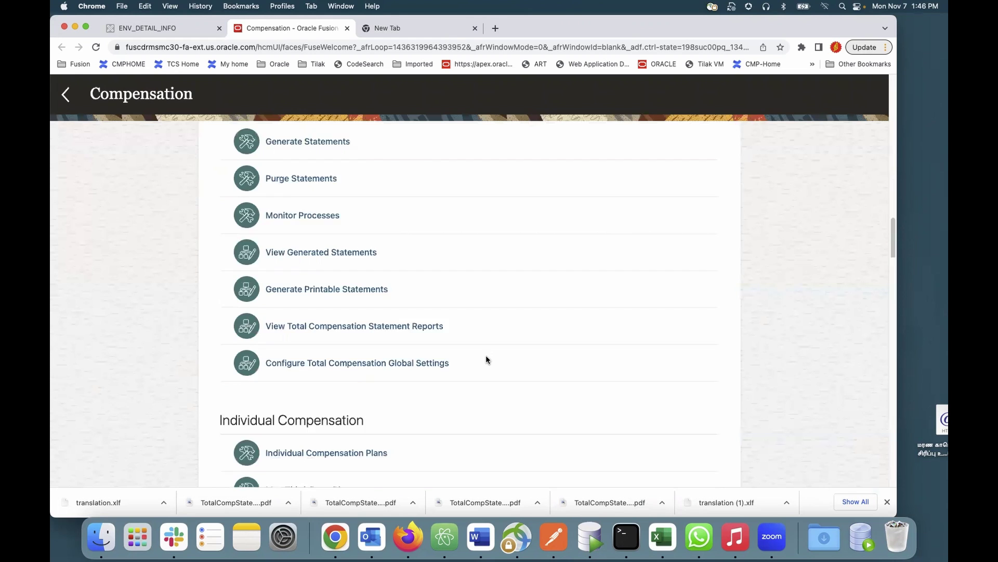
scroll(486, 360, down, 4)
scroll(487, 359, down, 5)
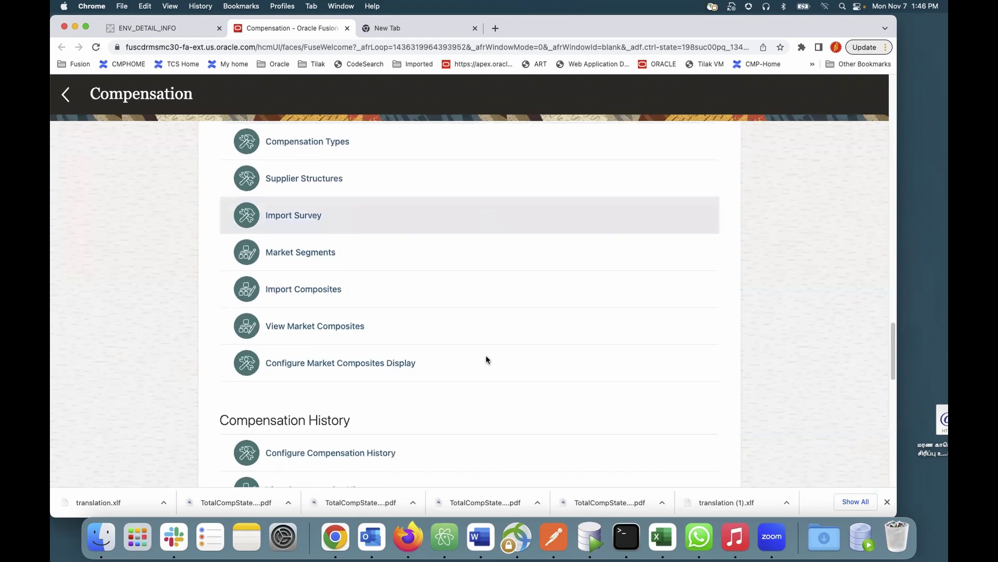
scroll(486, 359, down, 2)
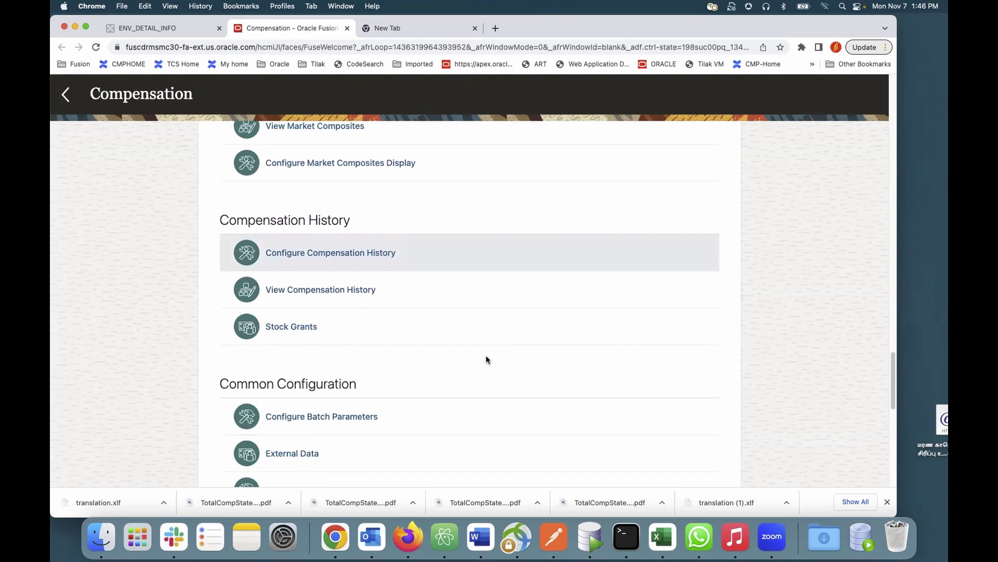
scroll(486, 359, down, 10)
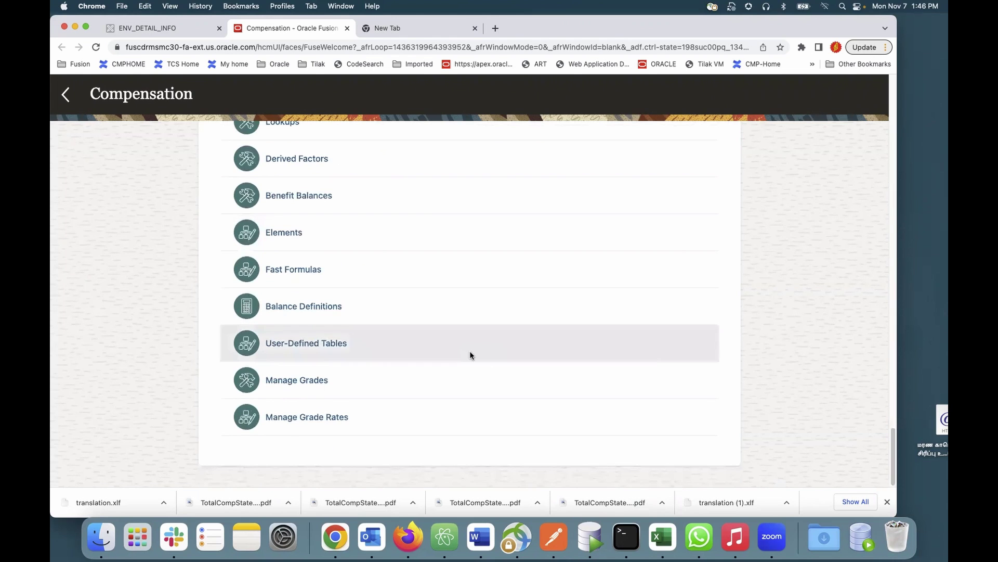
scroll(454, 354, up, 15)
scroll(455, 357, up, 5)
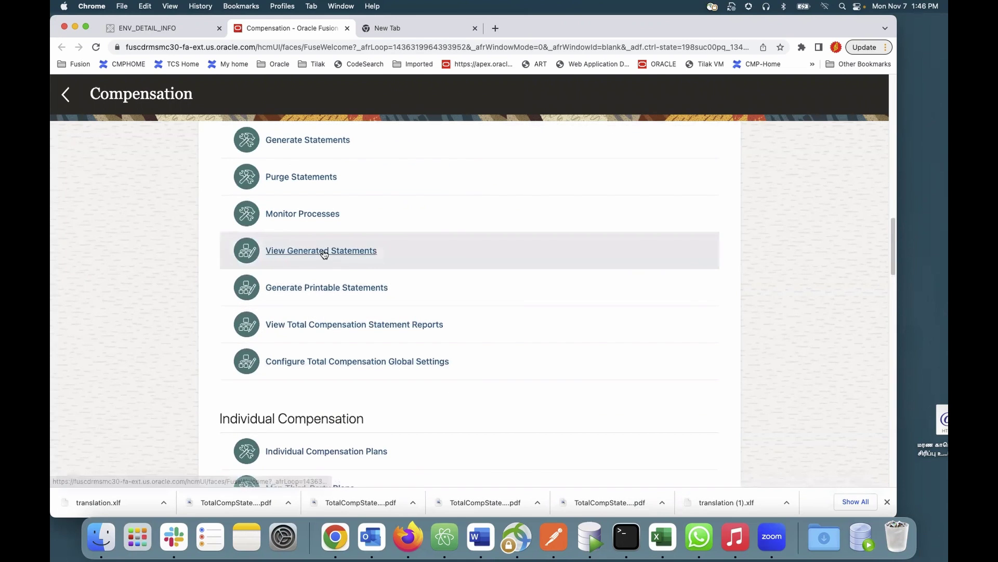
click(323, 252)
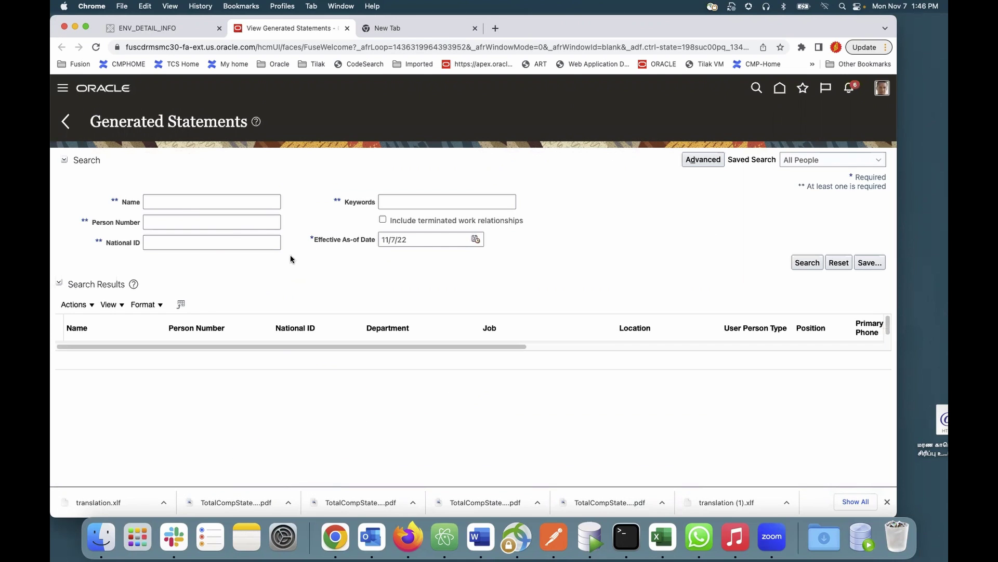
Search the generated statements by the employee's last name and open that employee's 2012 Total Compensation Statement
click(177, 202)
click(210, 227)
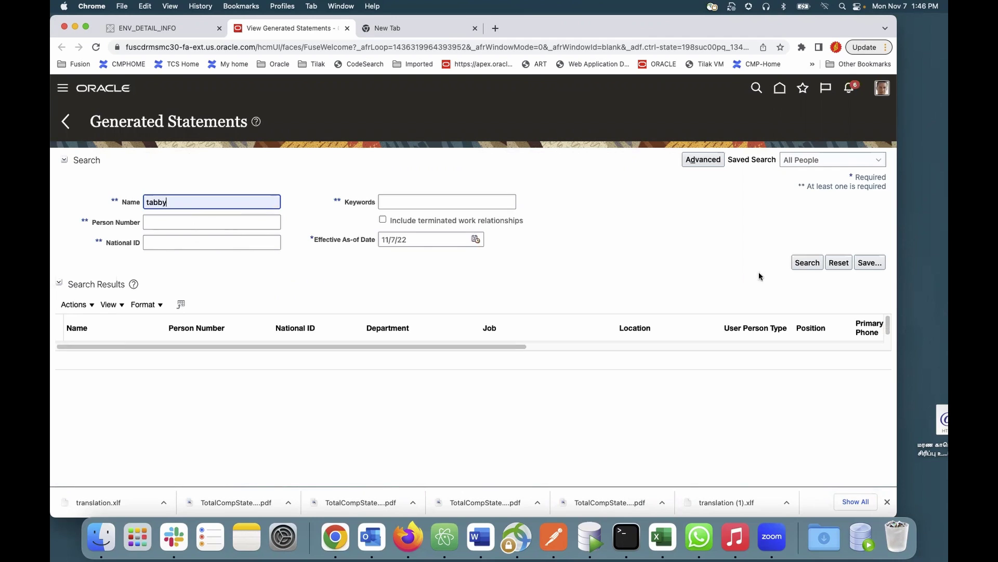
click(808, 263)
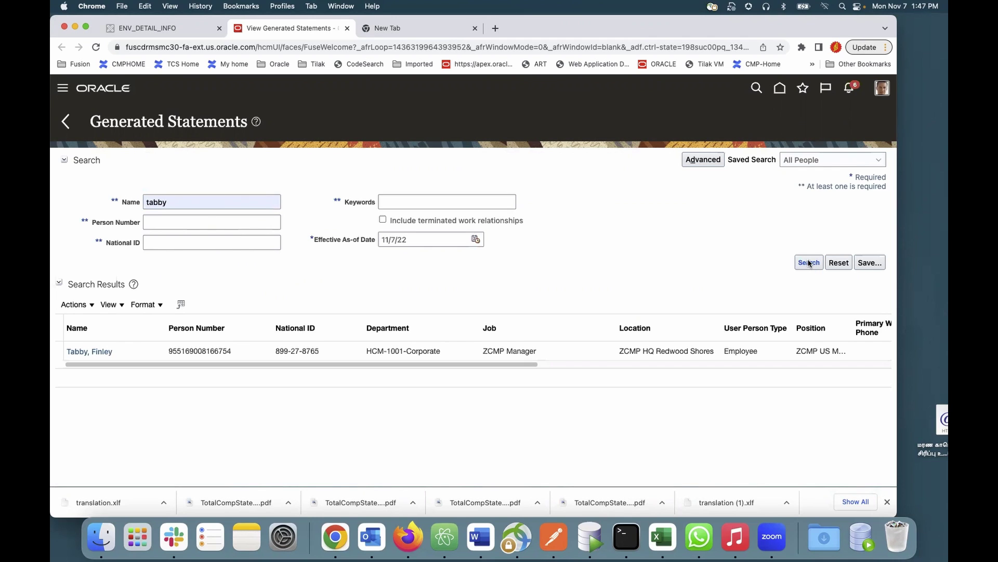
click(88, 352)
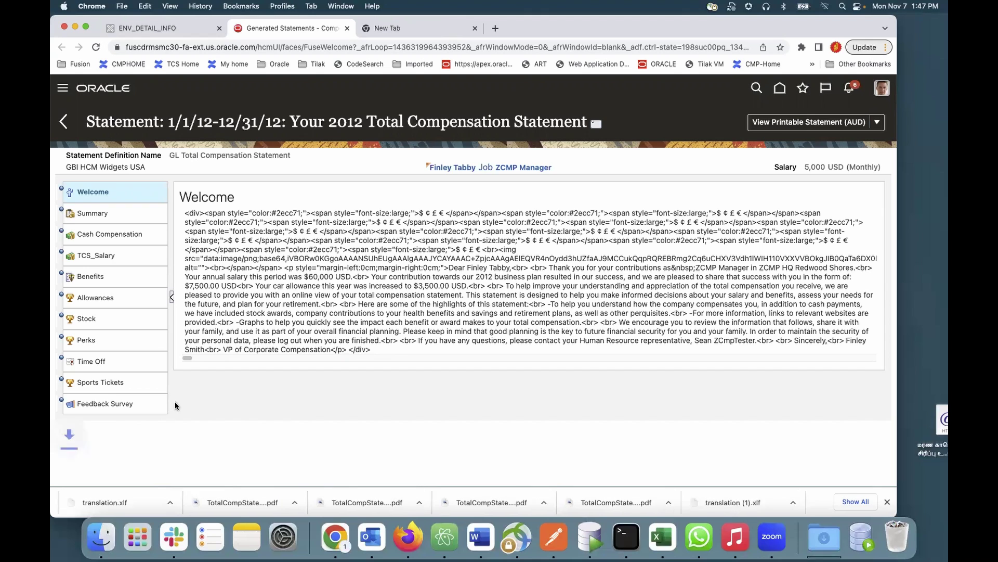
Open the downloaded printable statement PDF, examine its header, Job and Salary labels and page footers, and close it
click(120, 506)
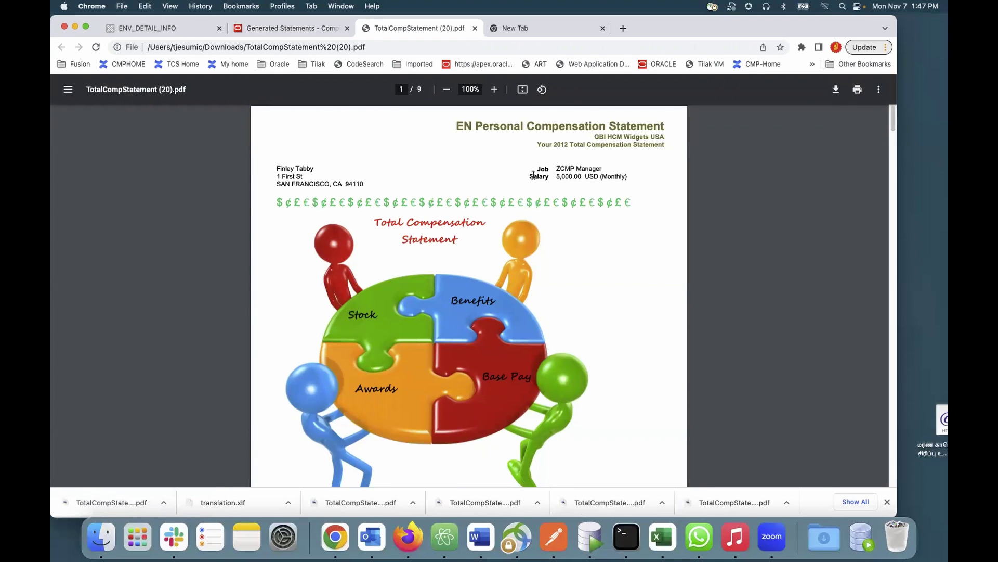
scroll(520, 260, down, 20)
scroll(535, 291, up, 10)
scroll(537, 293, up, 15)
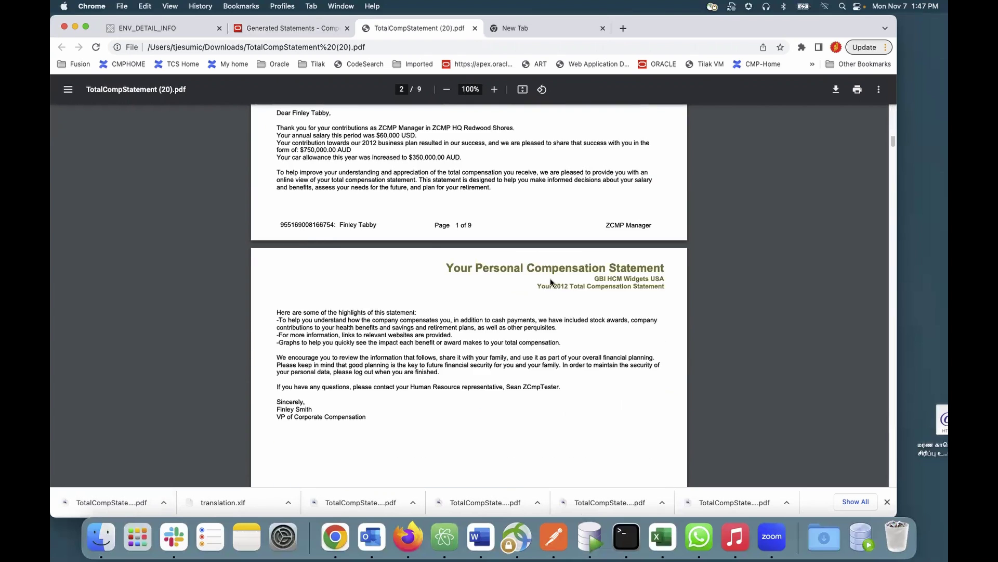
click(474, 28)
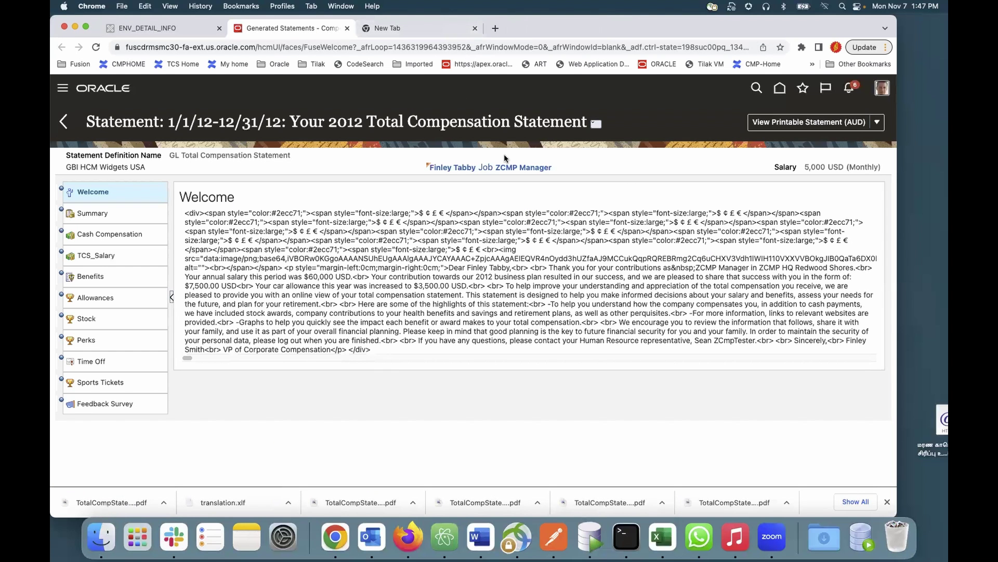
Sign out of Oracle Applications Cloud and confirm the single sign-off
click(884, 90)
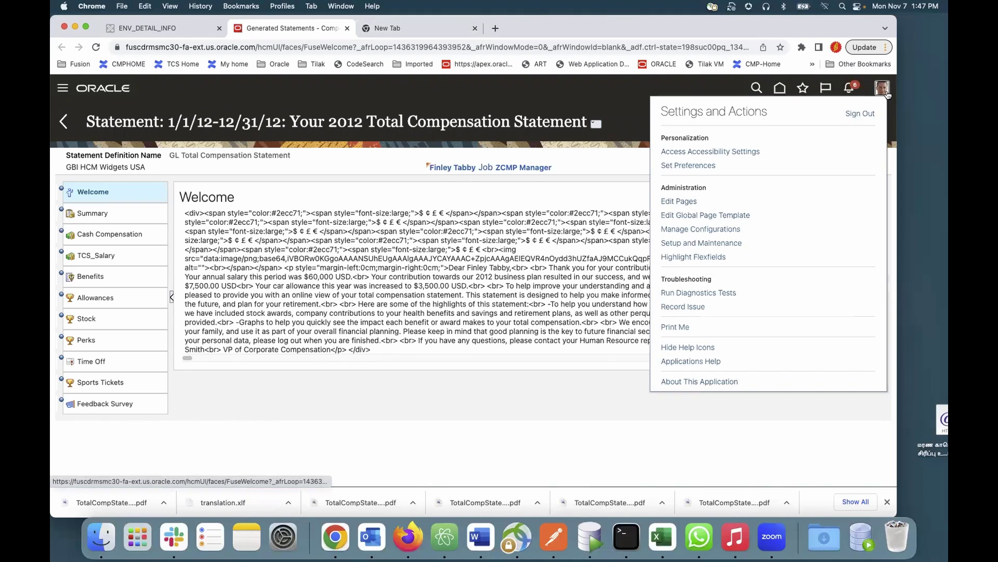
click(852, 117)
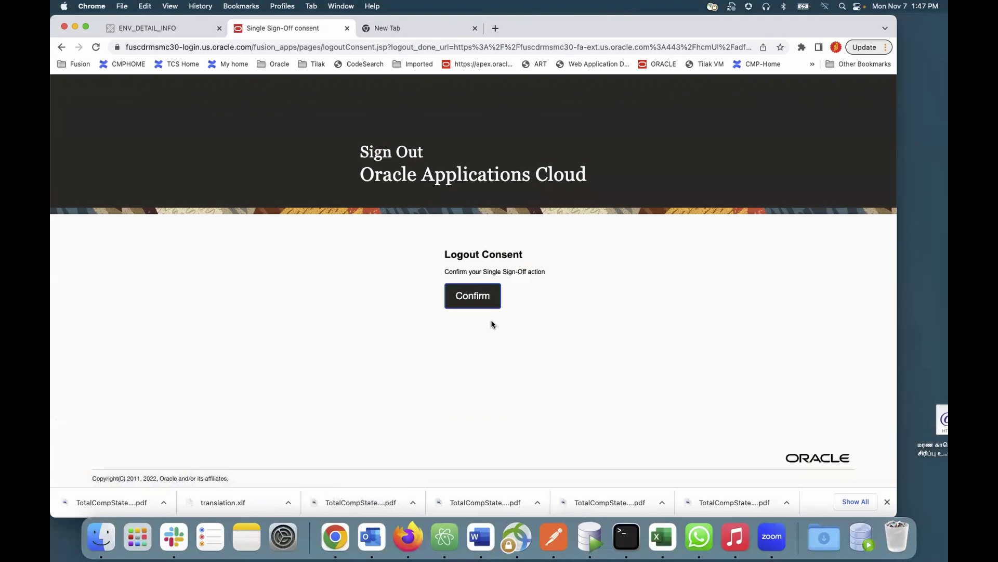
click(487, 305)
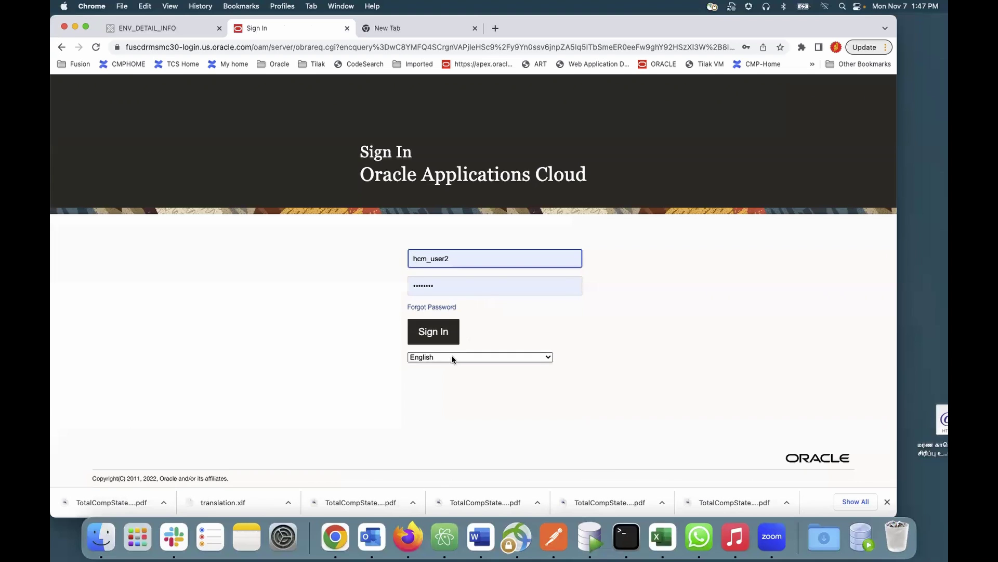
Sign back in with the prefilled account using Korean as the session language, and dismiss the saved-passwords check
click(452, 357)
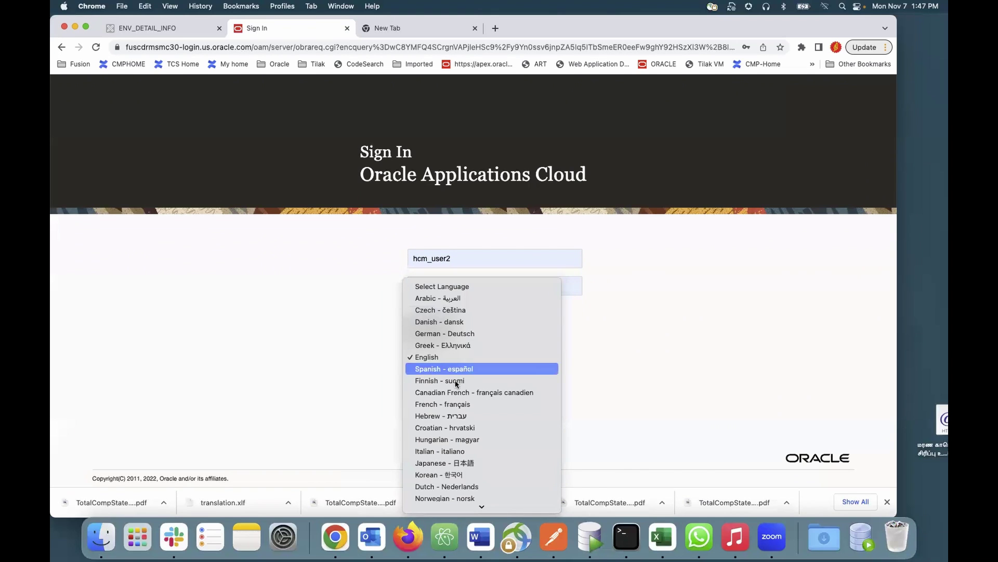
click(458, 474)
click(432, 332)
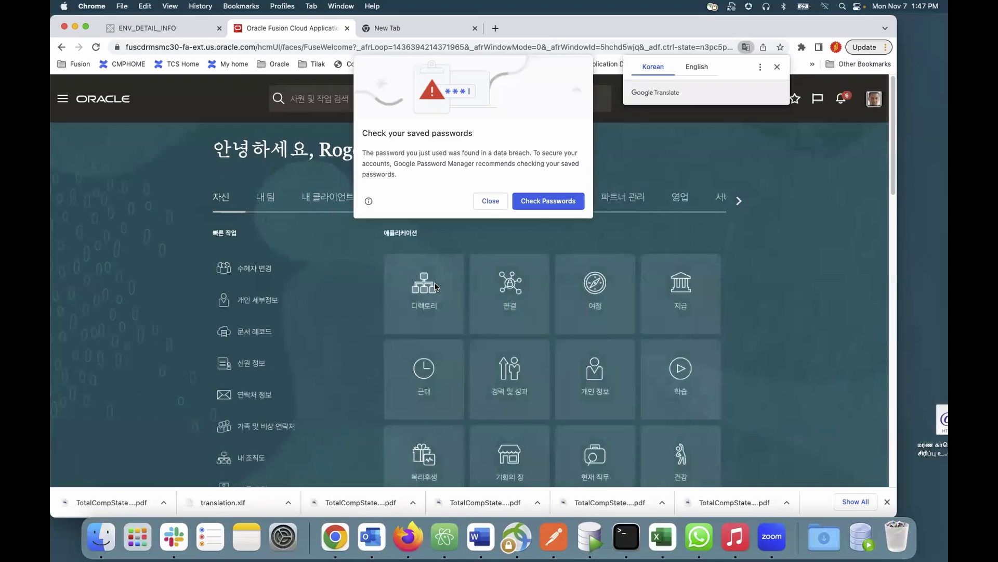
click(487, 197)
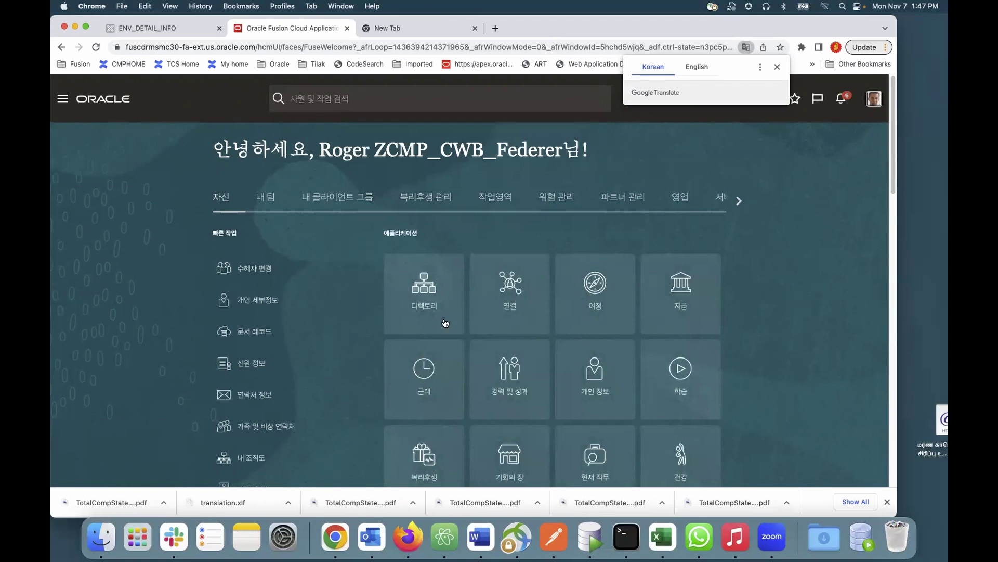
Open the generated statements view (생성된 명세서 보기) from the client groups' compensation area (보상)
click(355, 202)
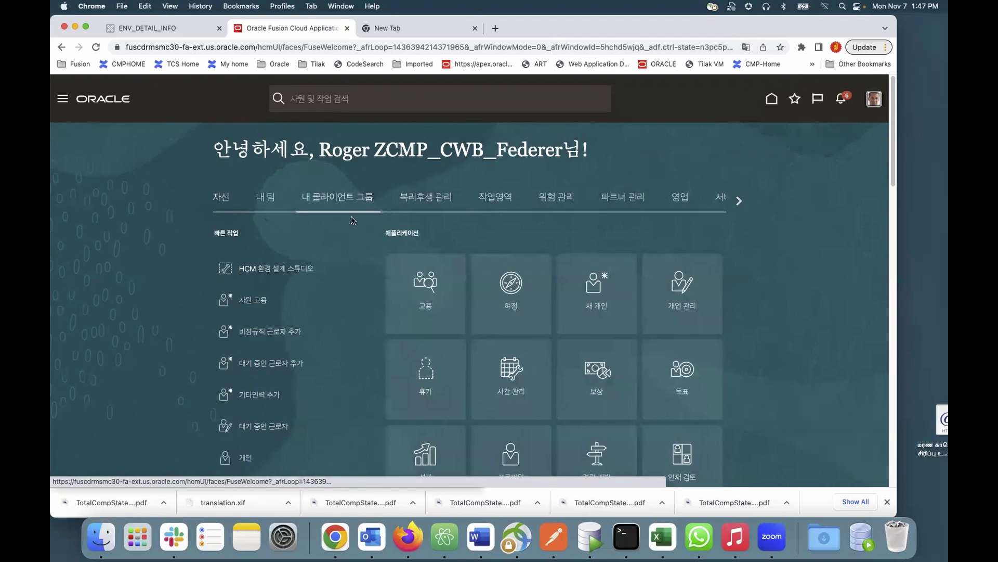
click(591, 375)
scroll(417, 379, down, 5)
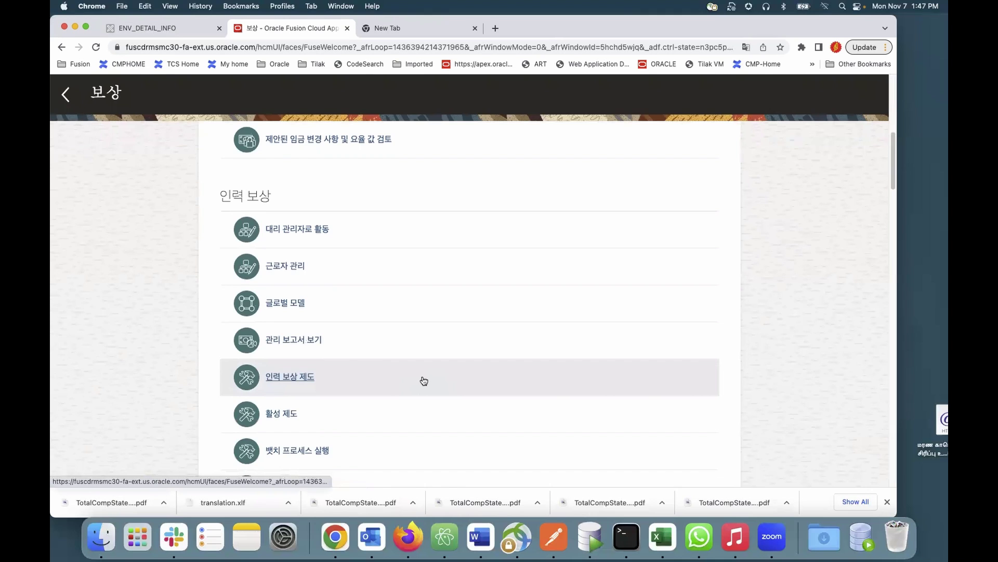
scroll(424, 381, down, 6)
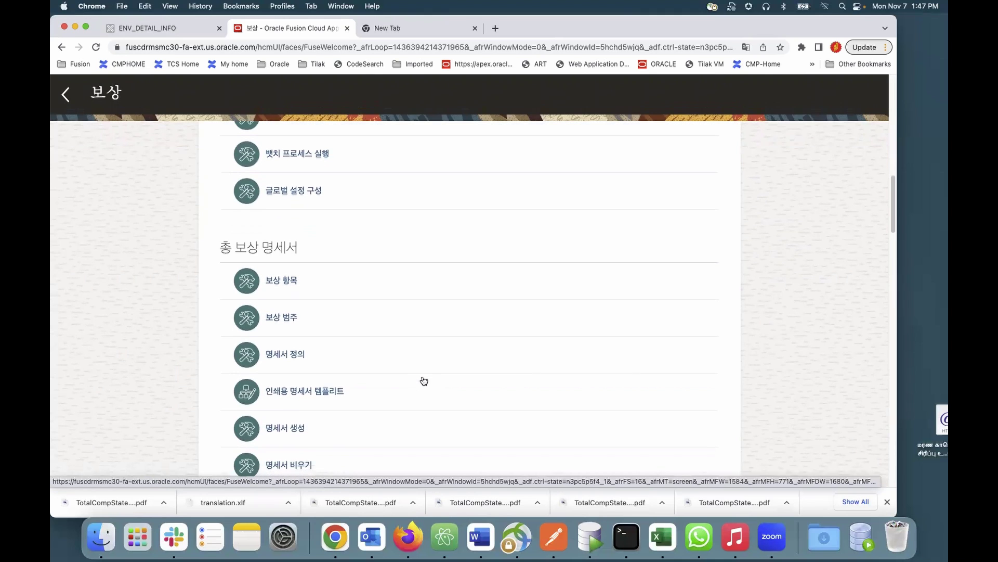
scroll(424, 381, down, 1)
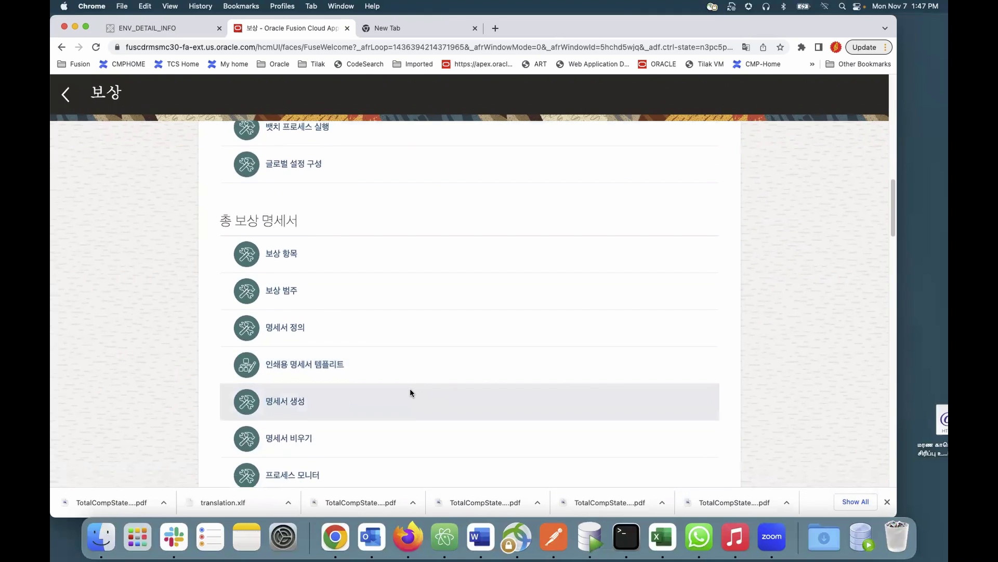
scroll(410, 393, down, 3)
click(314, 428)
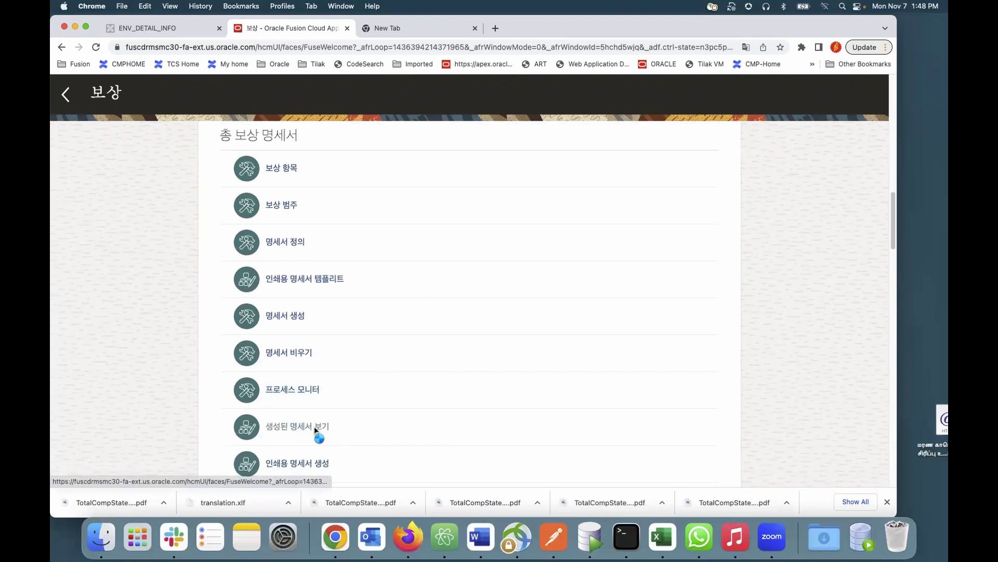
Find the employee by last name in the Korean session and open their 2012 Total Compensation Statement
click(205, 202)
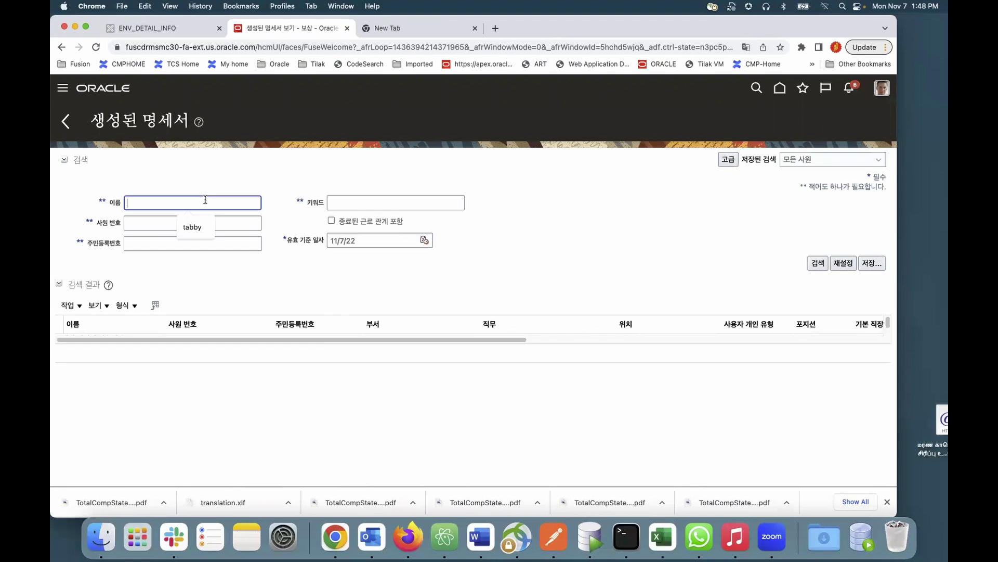
click(194, 228)
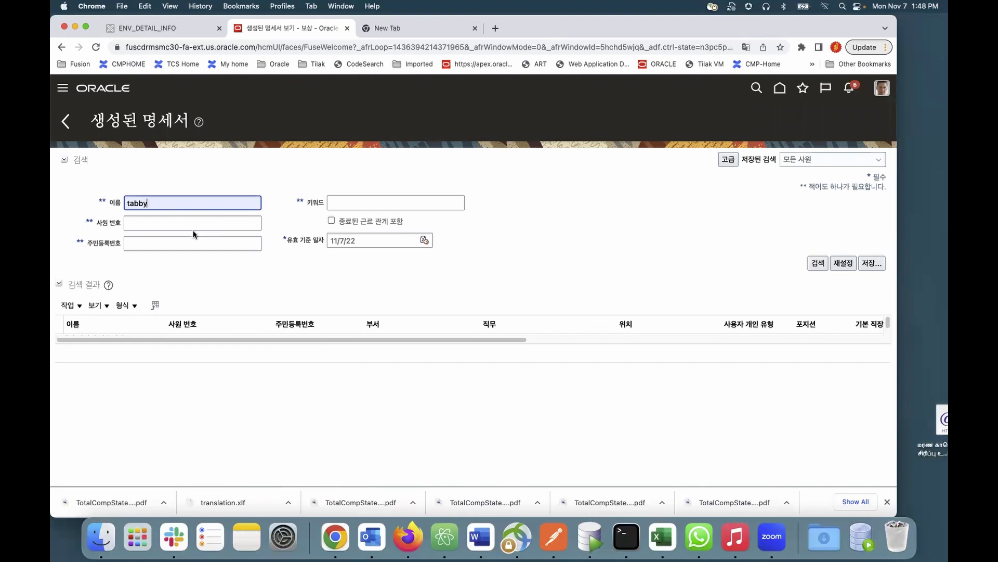
click(810, 266)
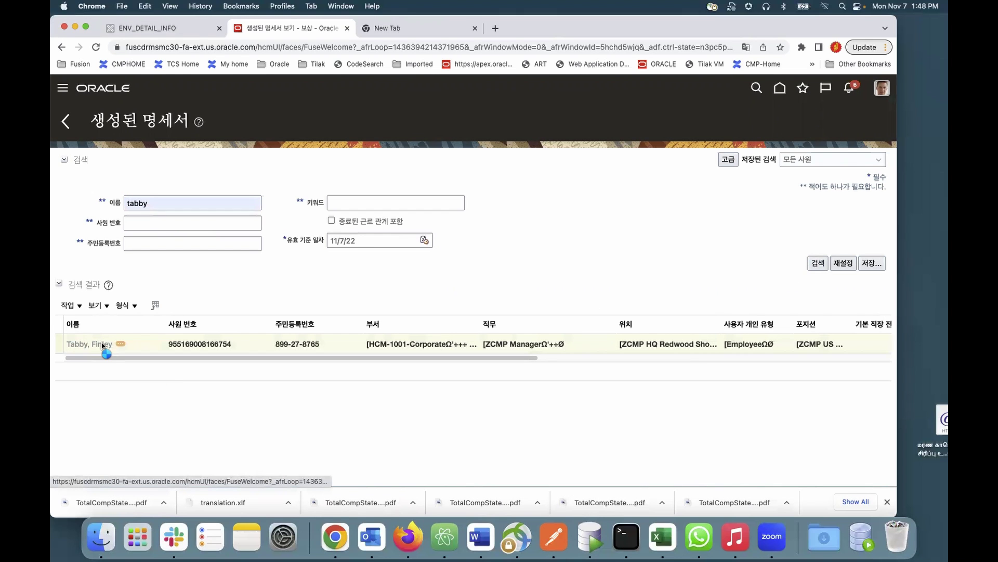
click(102, 345)
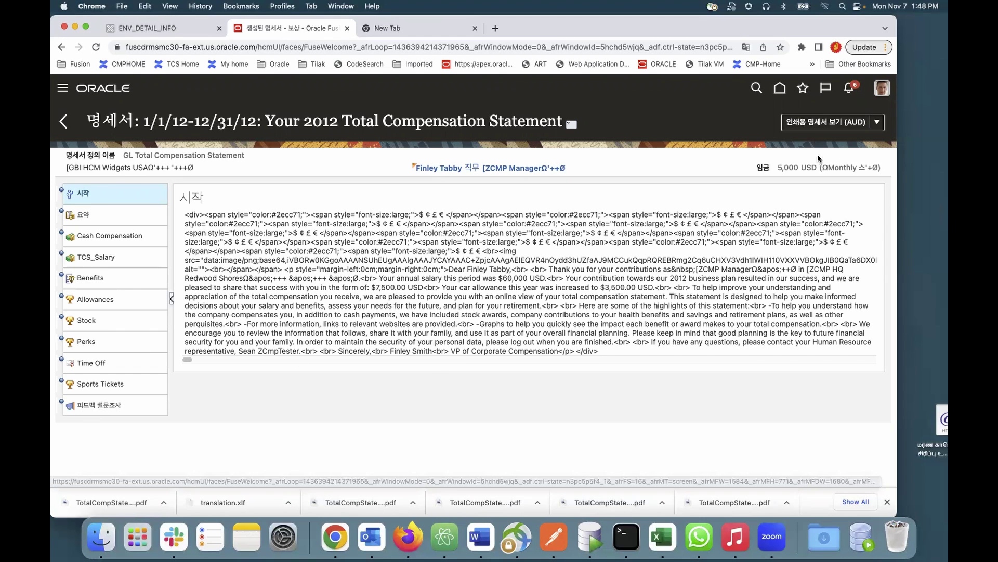
Download the printable statement in AUD, open the PDF and check its title and the Job and Salary labels
click(823, 121)
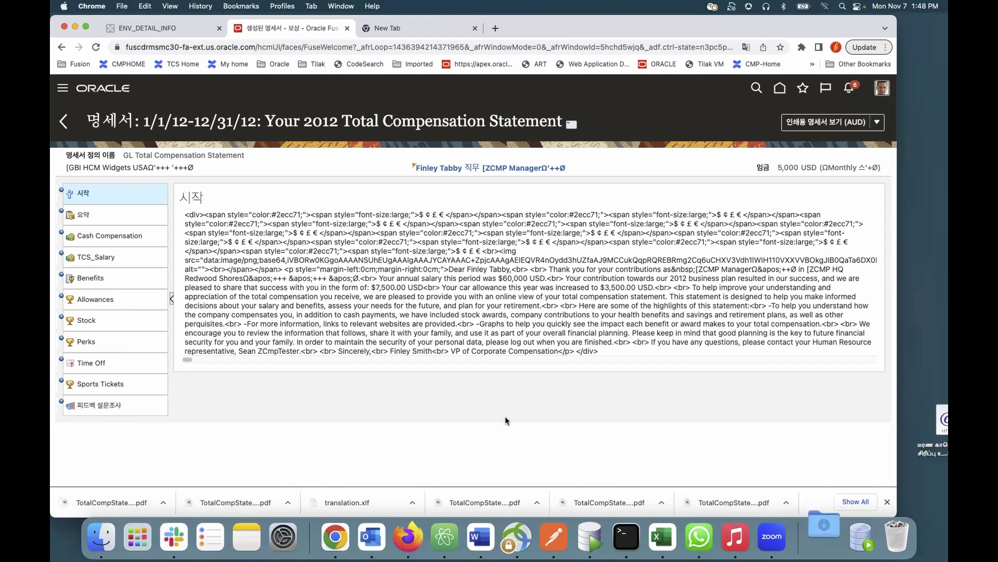
click(133, 503)
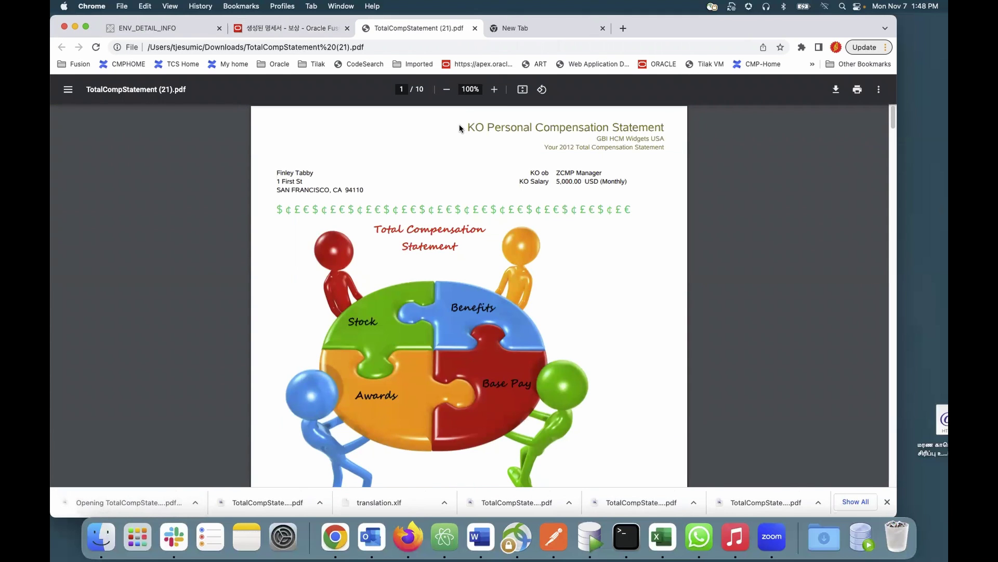
drag(460, 124, 668, 130)
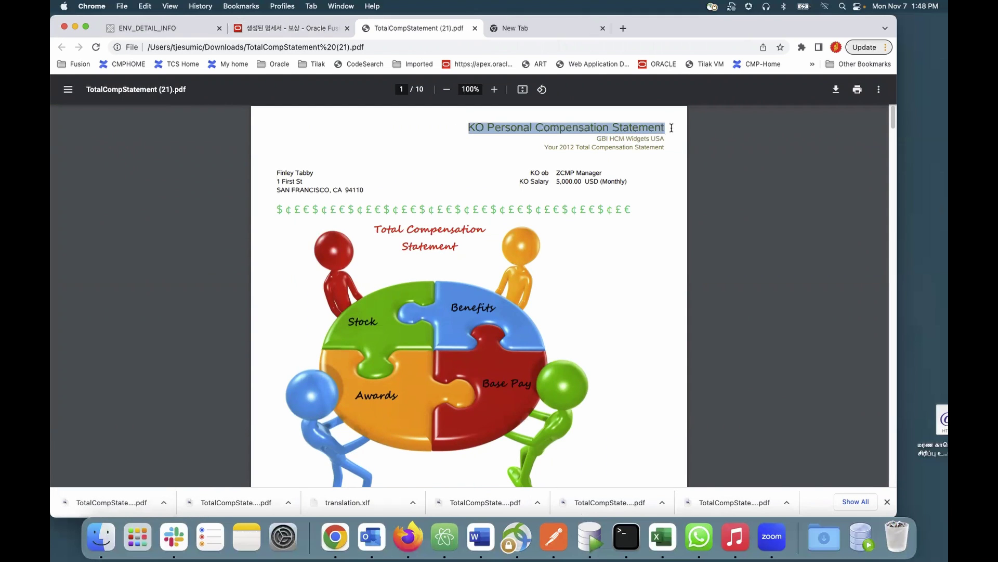
click(520, 177)
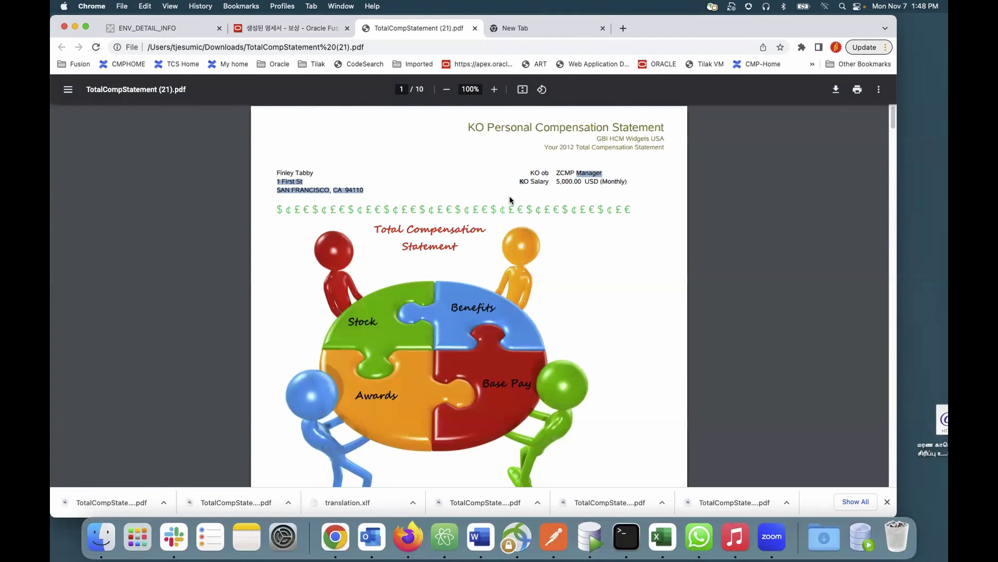
Examine the translated page footers, page headers and end-of-report line throughout the statement PDF, and return to the first page
scroll(563, 233, down, 10)
scroll(561, 315, down, 10)
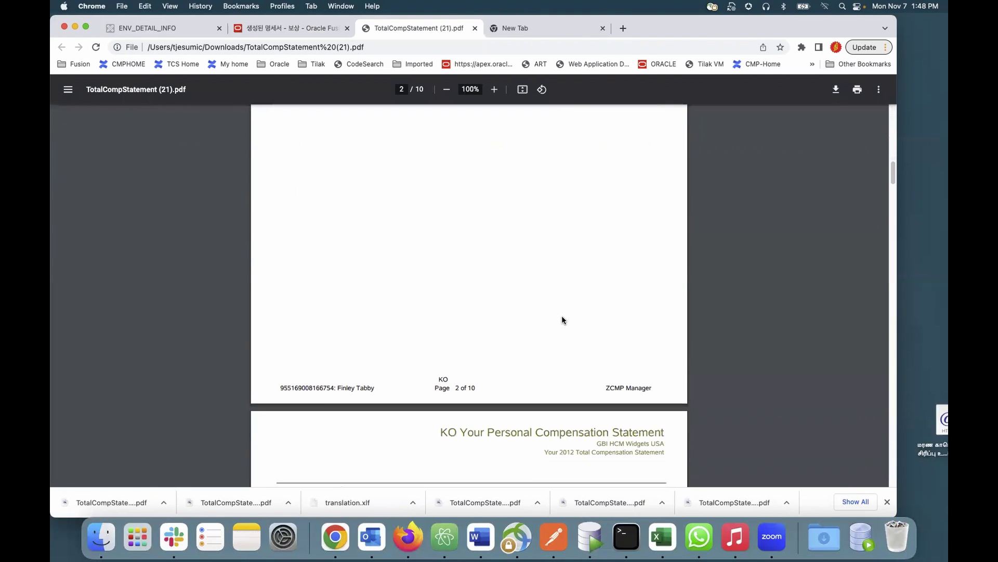
scroll(455, 381, down, 5)
scroll(461, 375, up, 5)
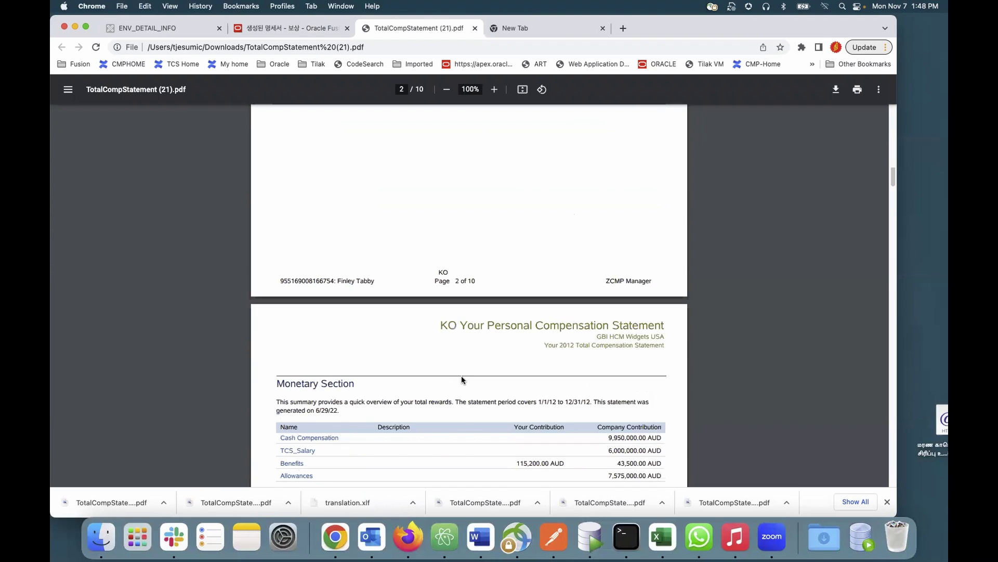
scroll(473, 431, down, 5)
scroll(473, 432, down, 20)
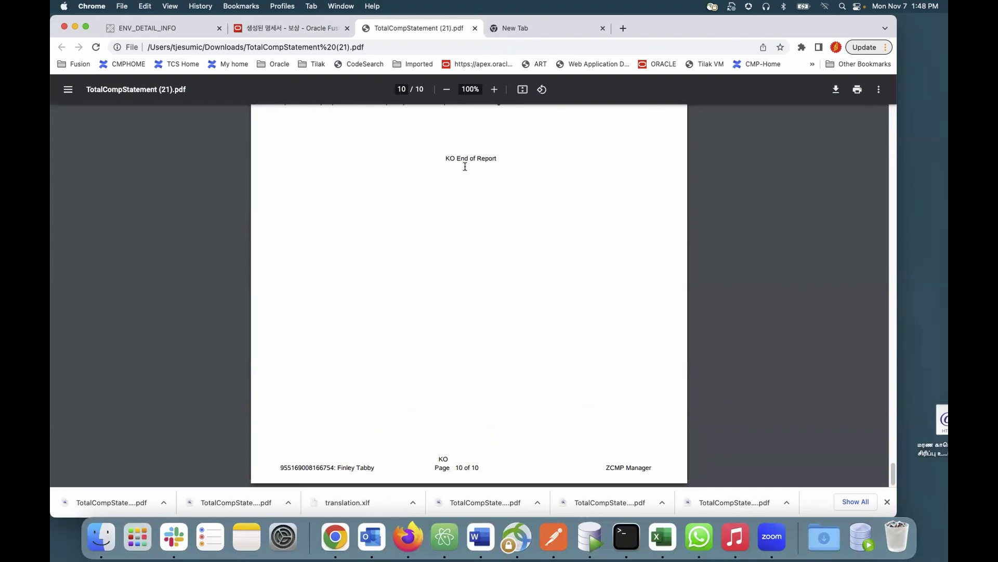
scroll(475, 257, up, 20)
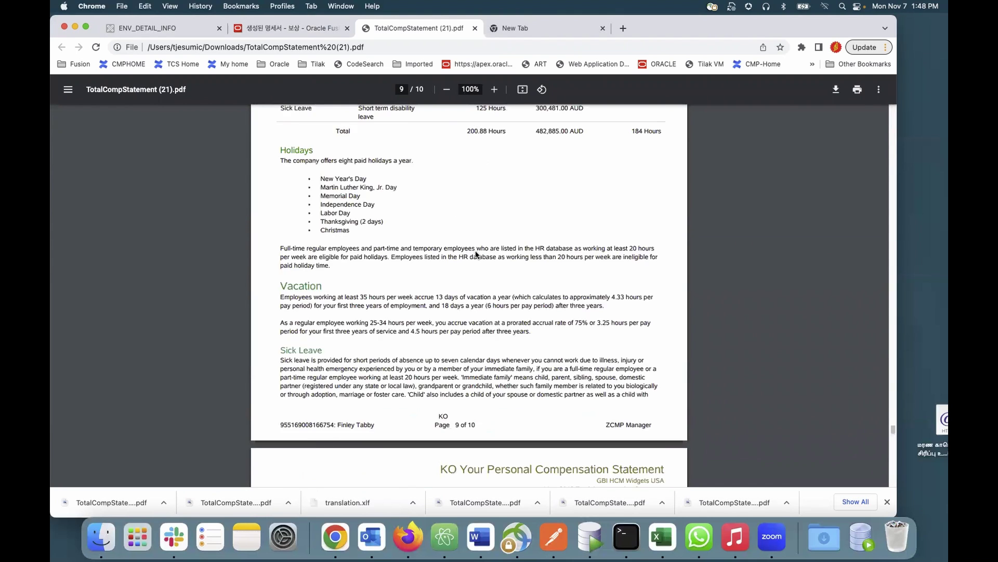
scroll(480, 264, up, 20)
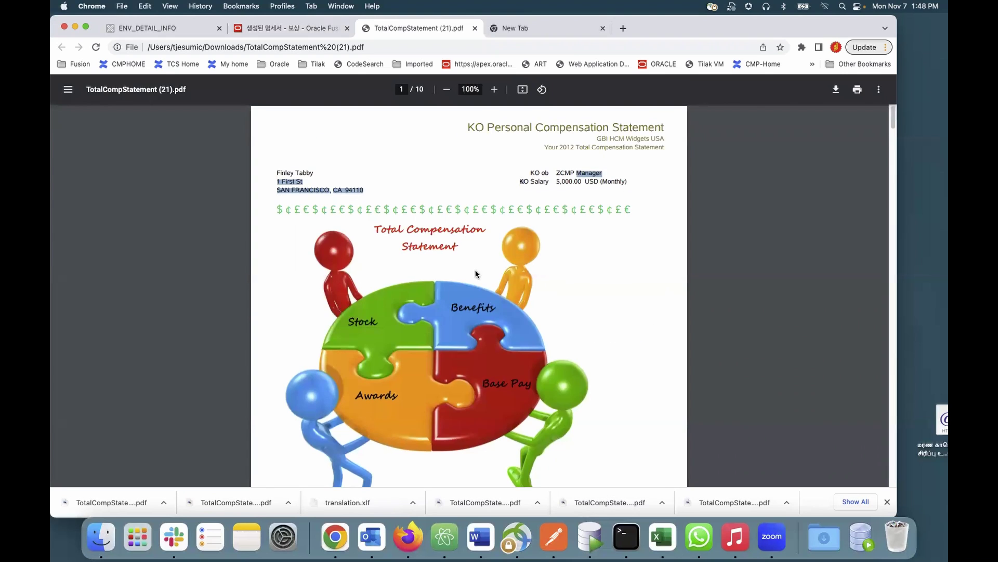